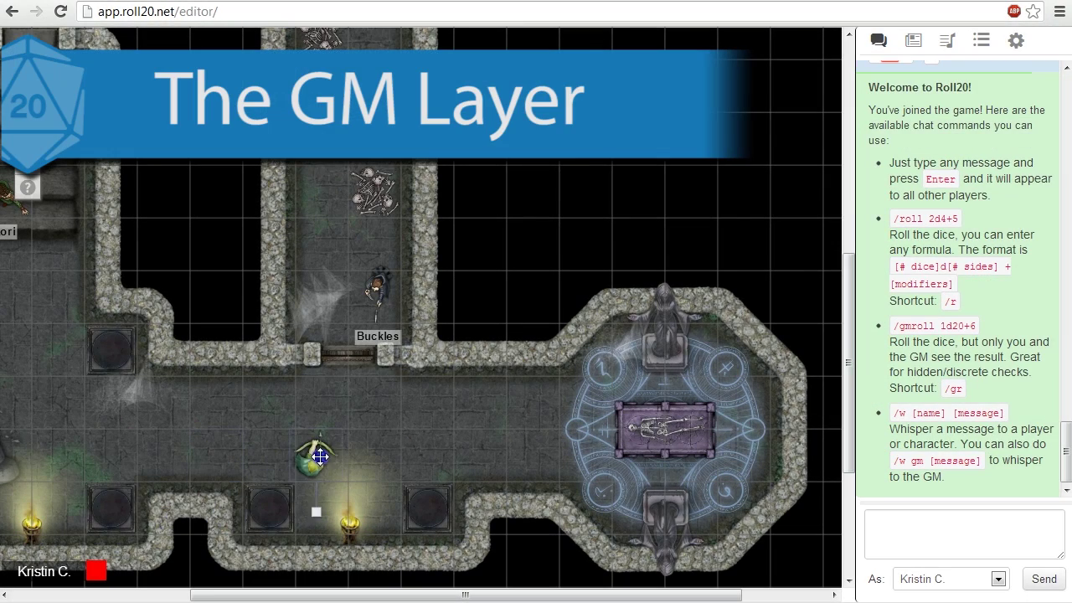
Step: Drag the Roderick token east along the corridor to just short of the ritual circle room
left_click_drag(320, 456, 470, 412)
left_click(514, 407)
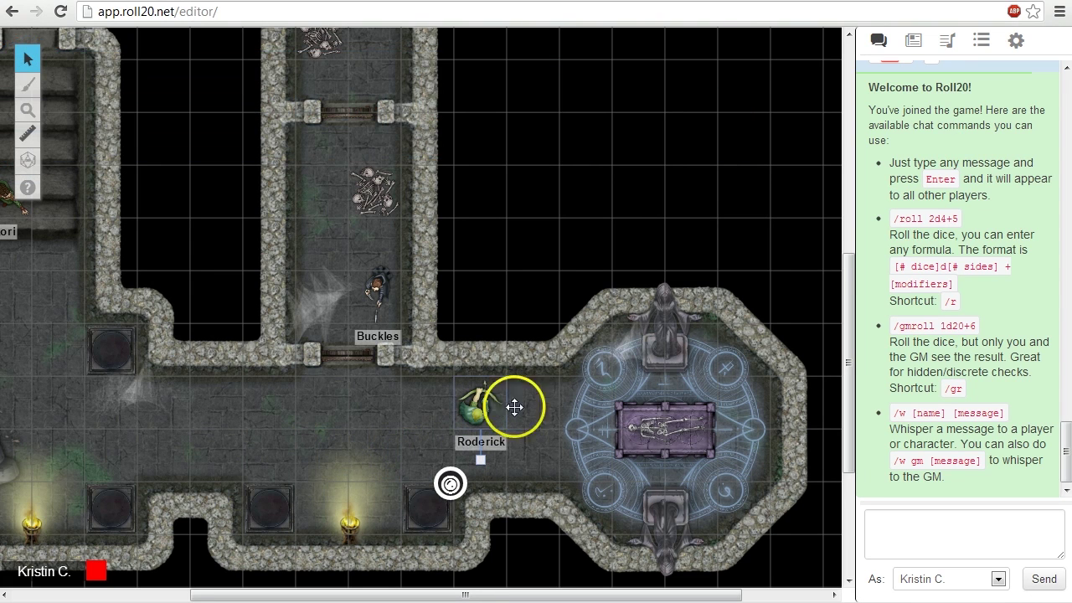
left_click(1015, 42)
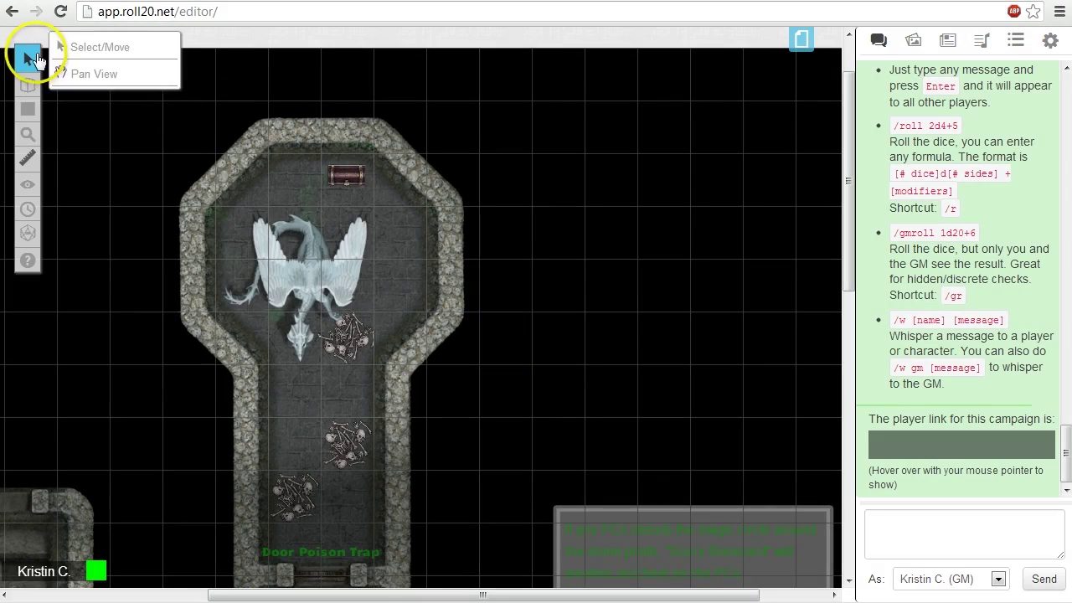
Step: On the GM Info Overlay layer, outline the dragon room with a green rectangle
mouse_move(28, 85)
left_click(87, 127)
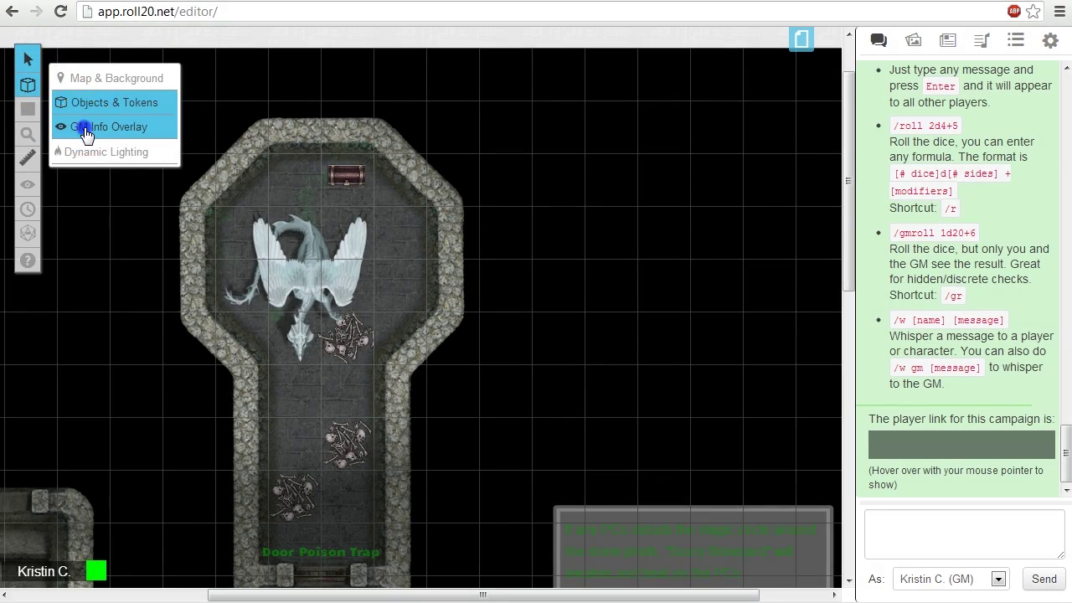
mouse_move(30, 111)
left_click(92, 102)
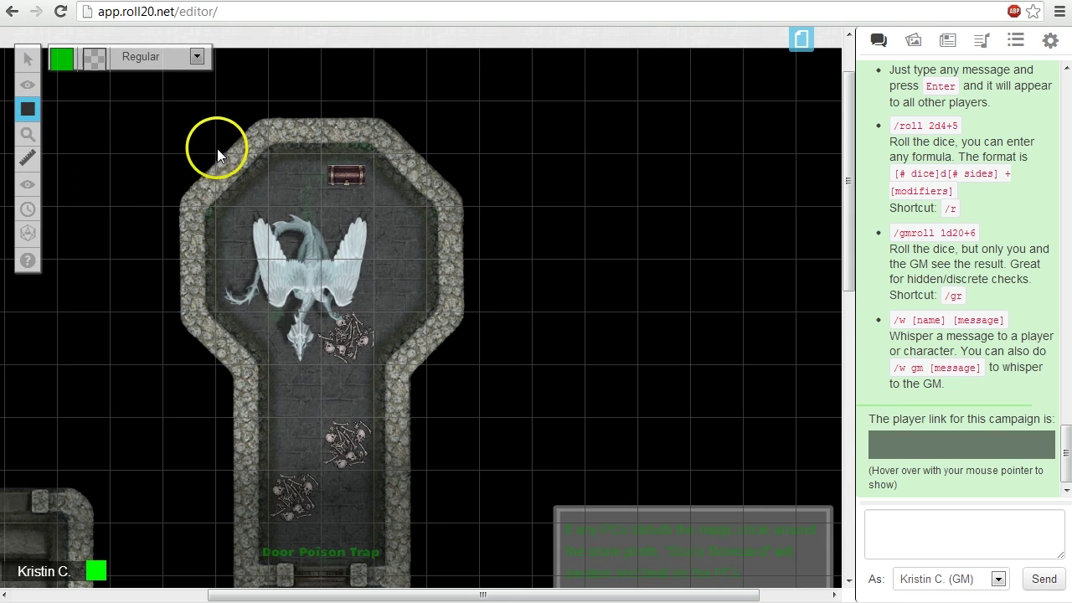
left_click_drag(217, 148, 445, 367)
Step: Arrange the grey notes panel with the stat text, description and ICE DRAGON title on it
left_click(28, 59)
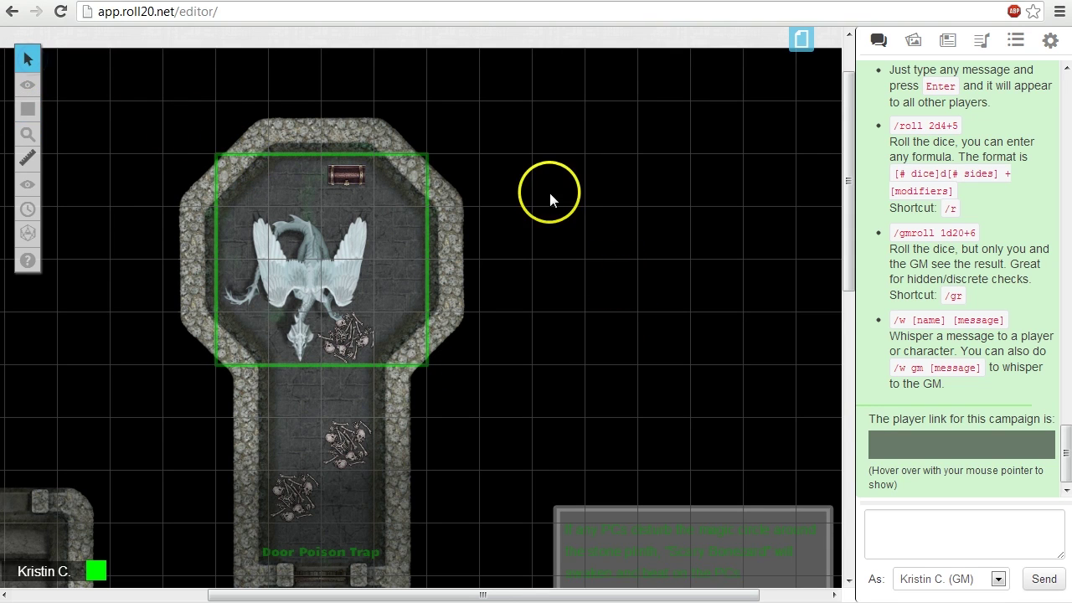
left_click_drag(645, 251, 781, 332)
left_click(472, 495)
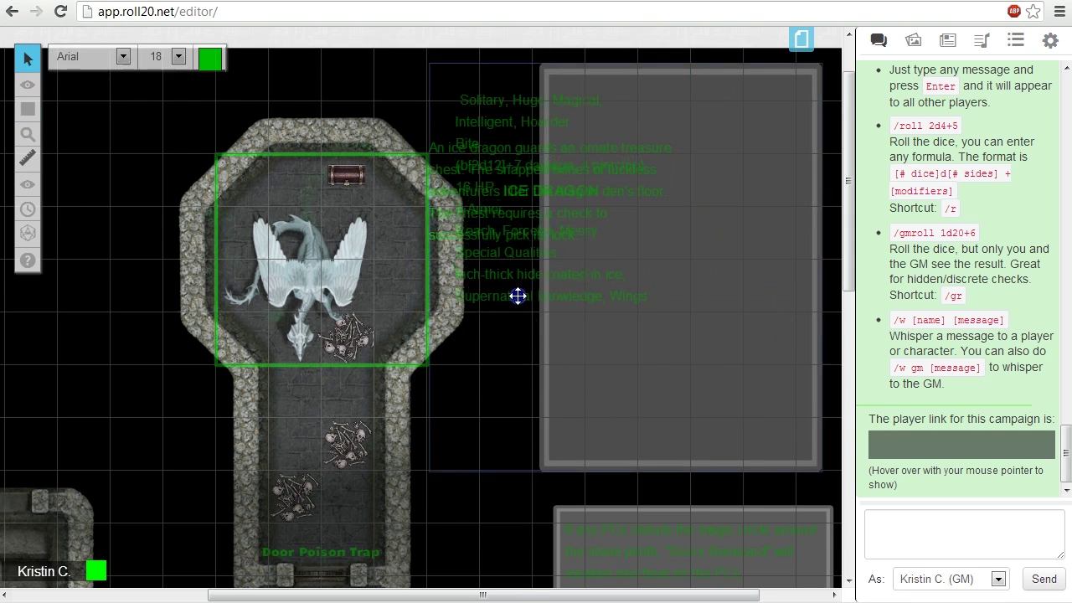
left_click_drag(514, 294, 622, 443)
left_click(486, 378)
left_click_drag(485, 144, 612, 91)
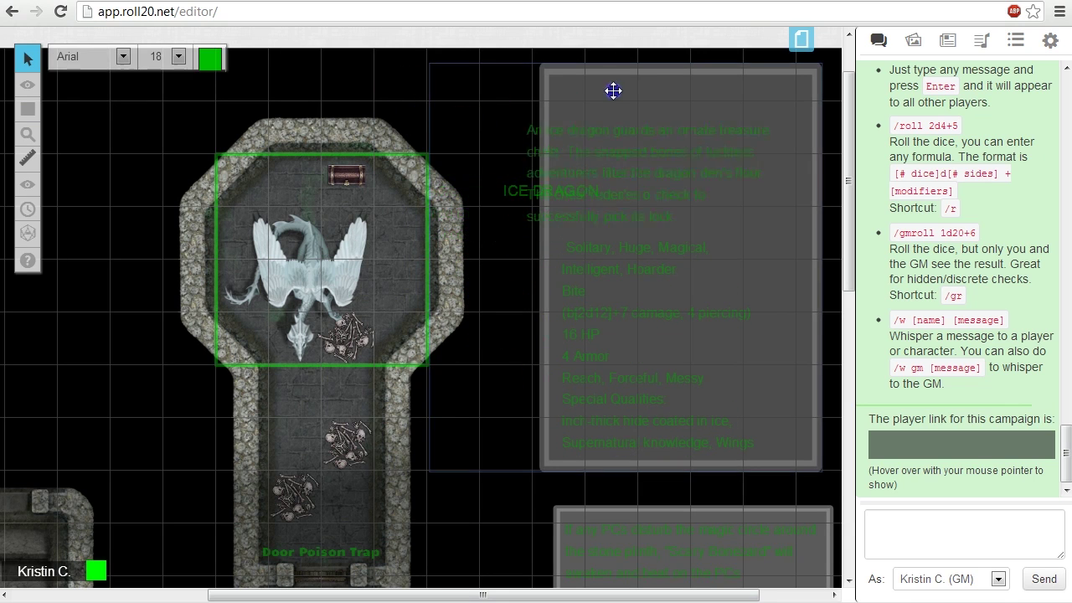
left_click(472, 256)
left_click_drag(518, 188, 656, 213)
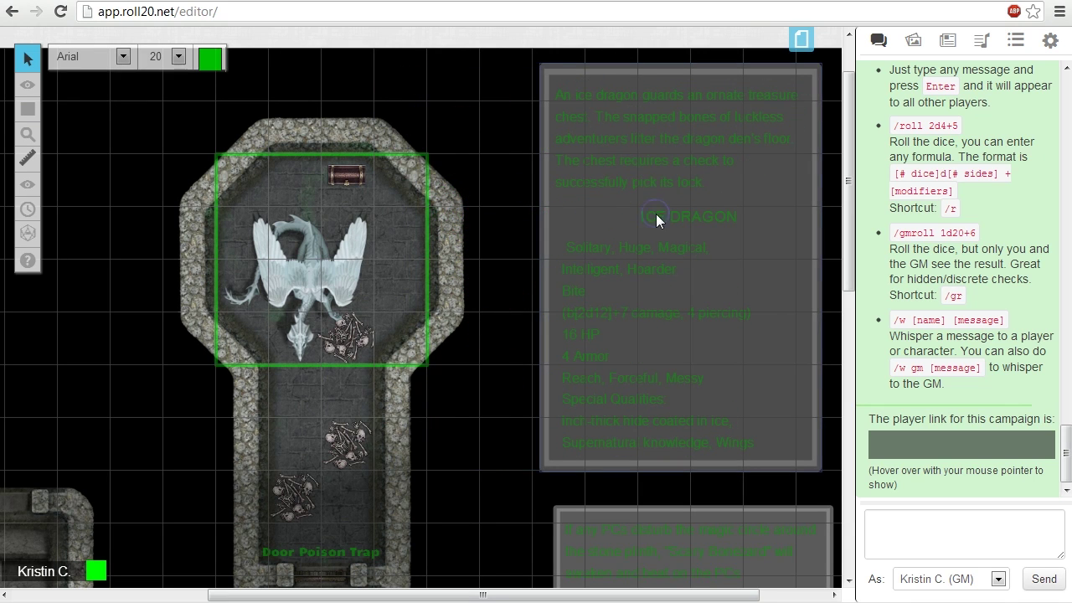
Step: Draw a green, transparent-fill line from the rectangle's edge to the notes panel
left_click(84, 156)
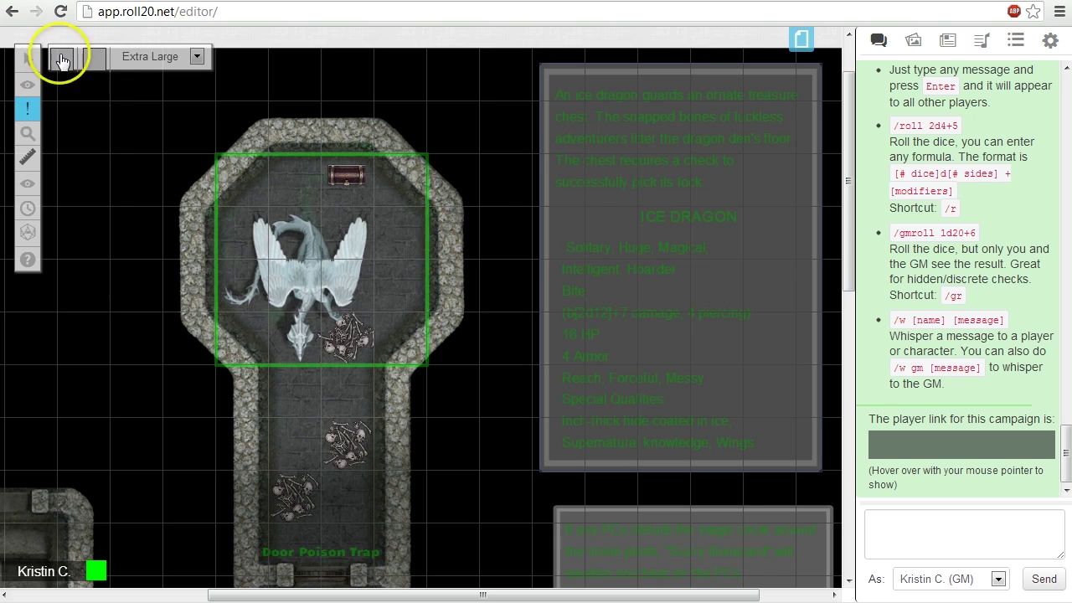
left_click(61, 57)
left_click(93, 101)
left_click(94, 57)
left_click(103, 232)
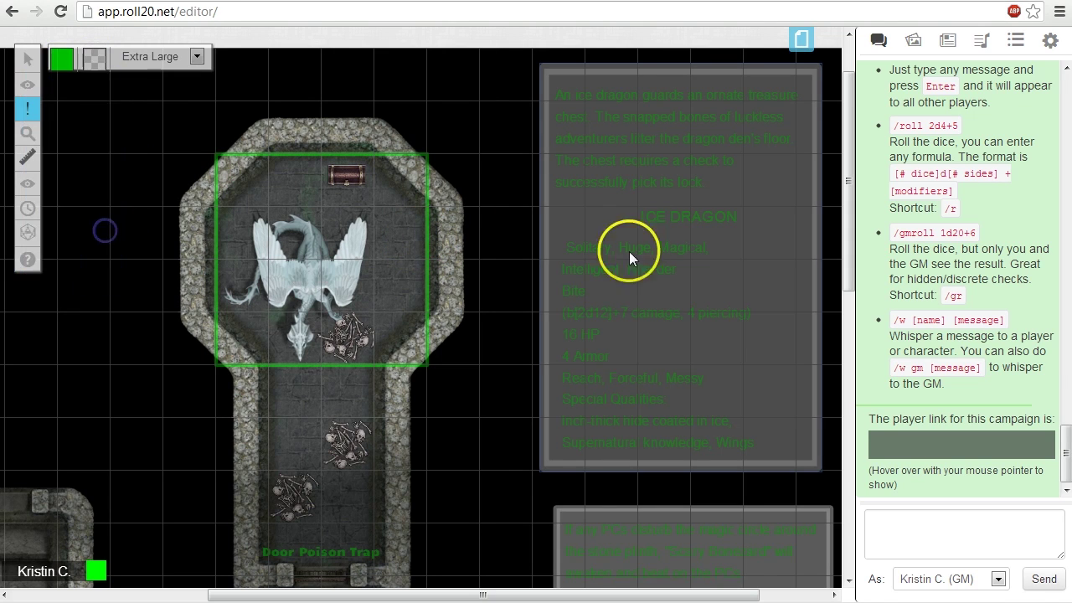
left_click(427, 243)
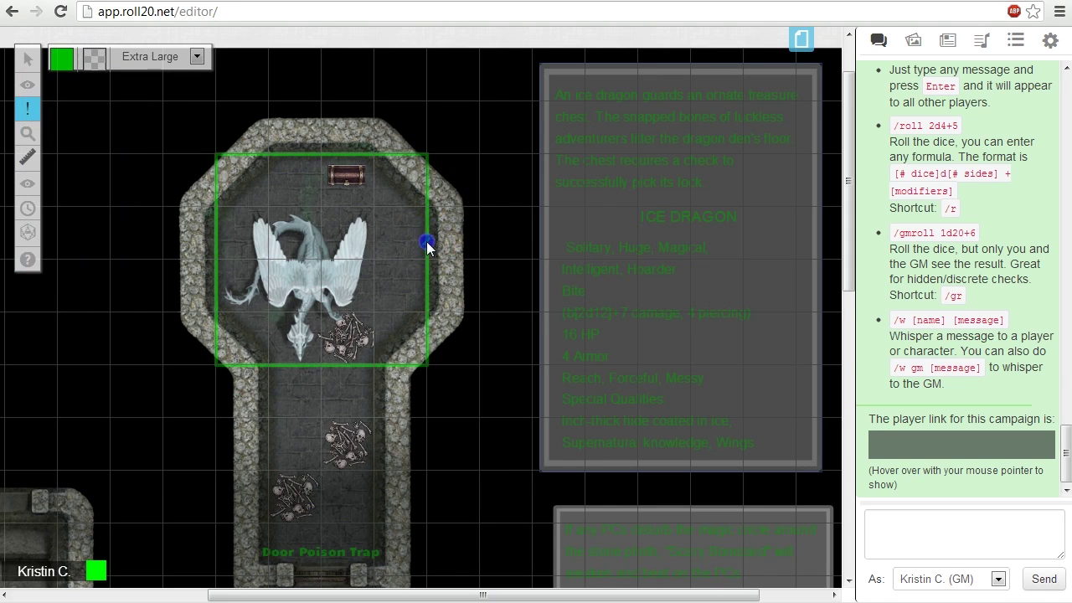
left_click(546, 160)
key("Escape")
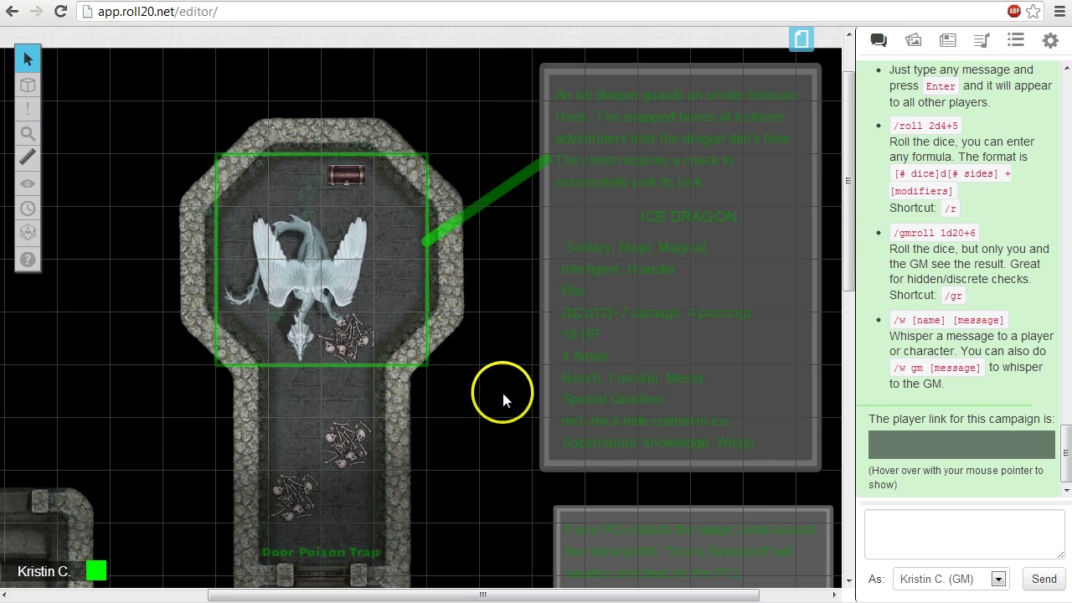
left_click(304, 262)
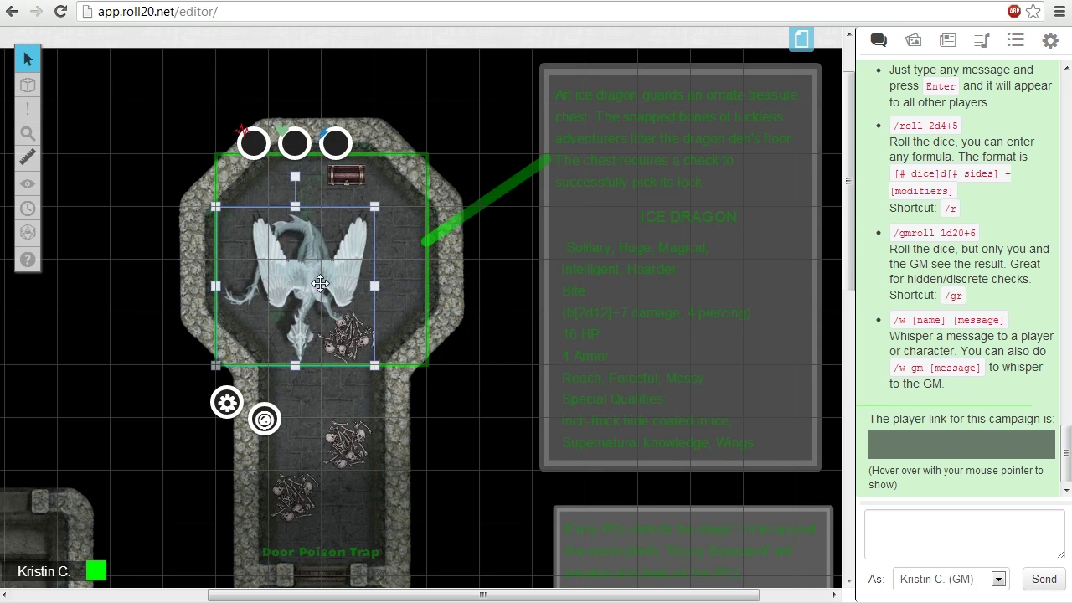
Step: Send the dragon token to the GM Layer from its Layer menu
right_click(320, 284)
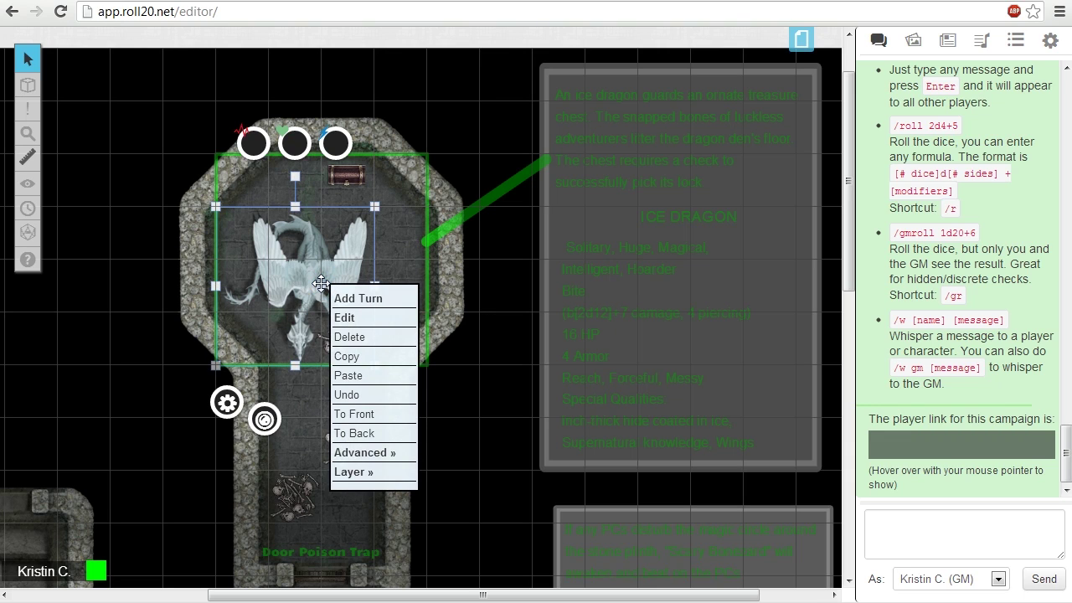
mouse_move(360, 474)
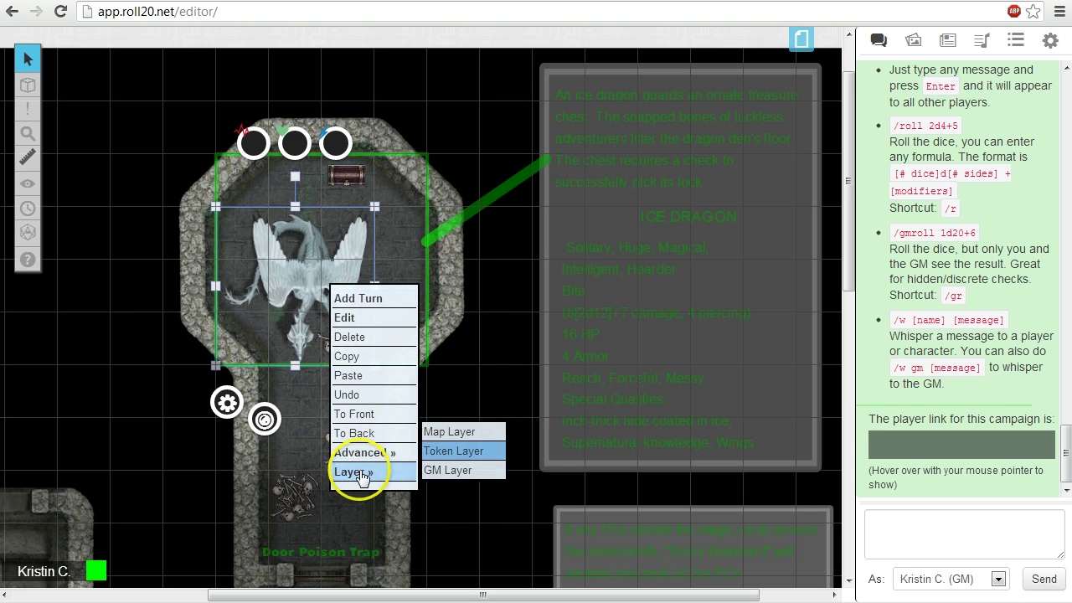
left_click(451, 471)
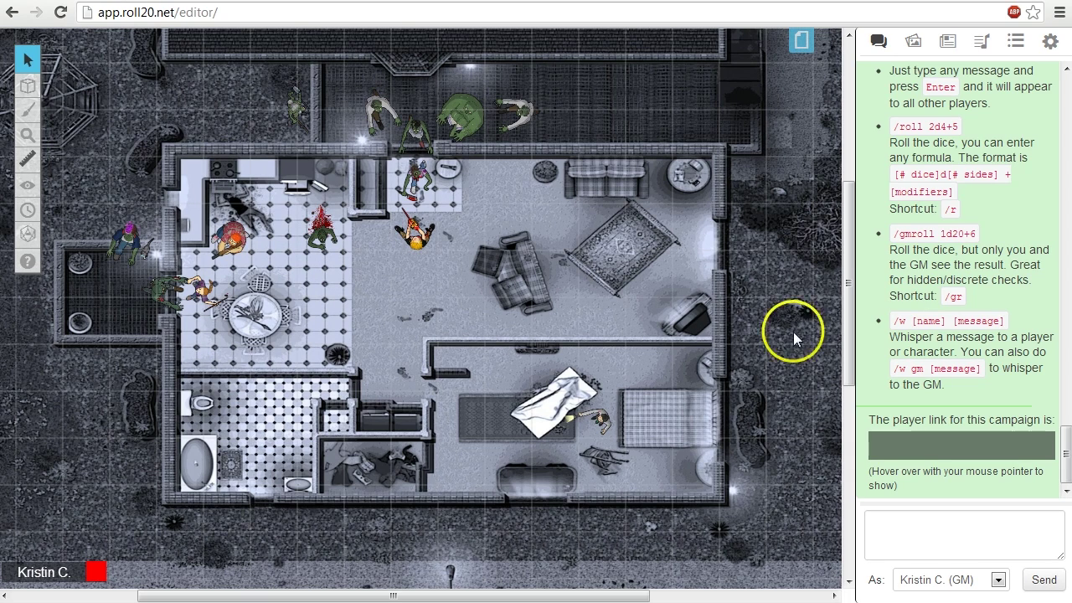
Step: Enable Fog of War on the Zombies page and raise its GM Opacity
left_click(801, 42)
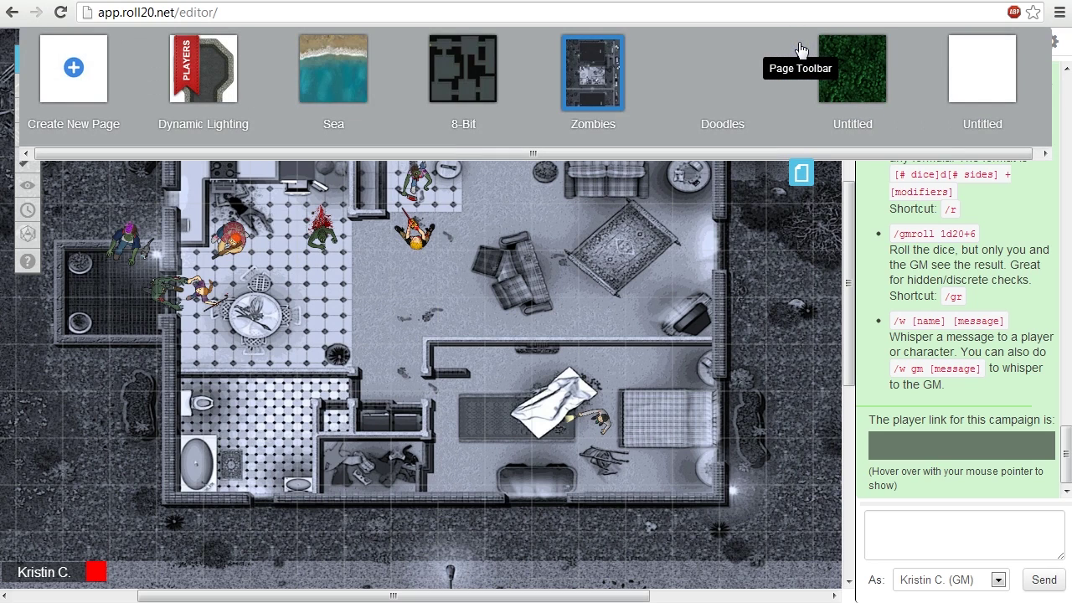
mouse_move(642, 54)
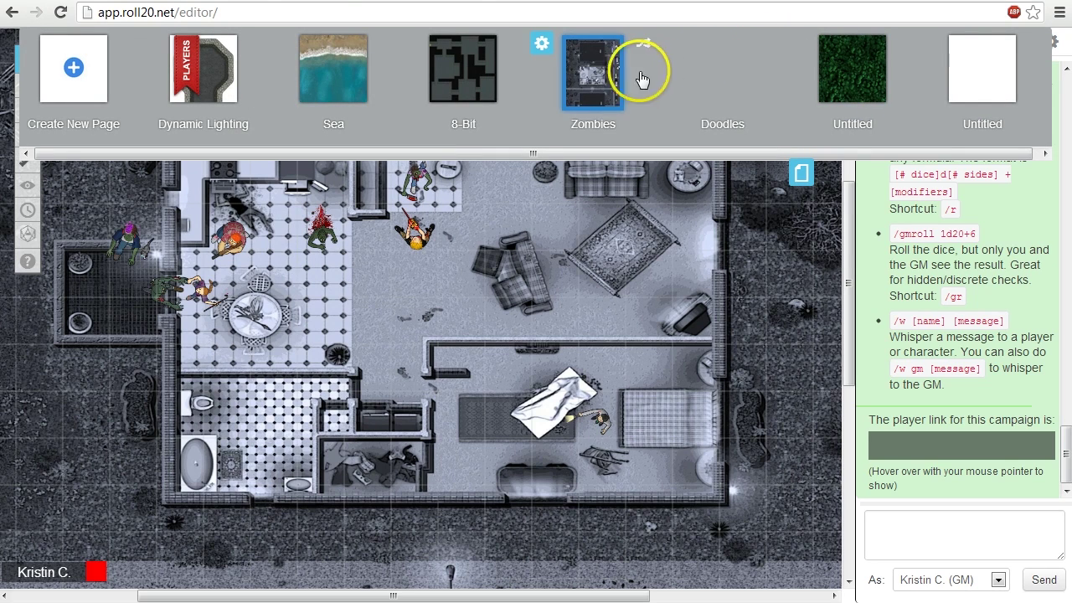
left_click(541, 46)
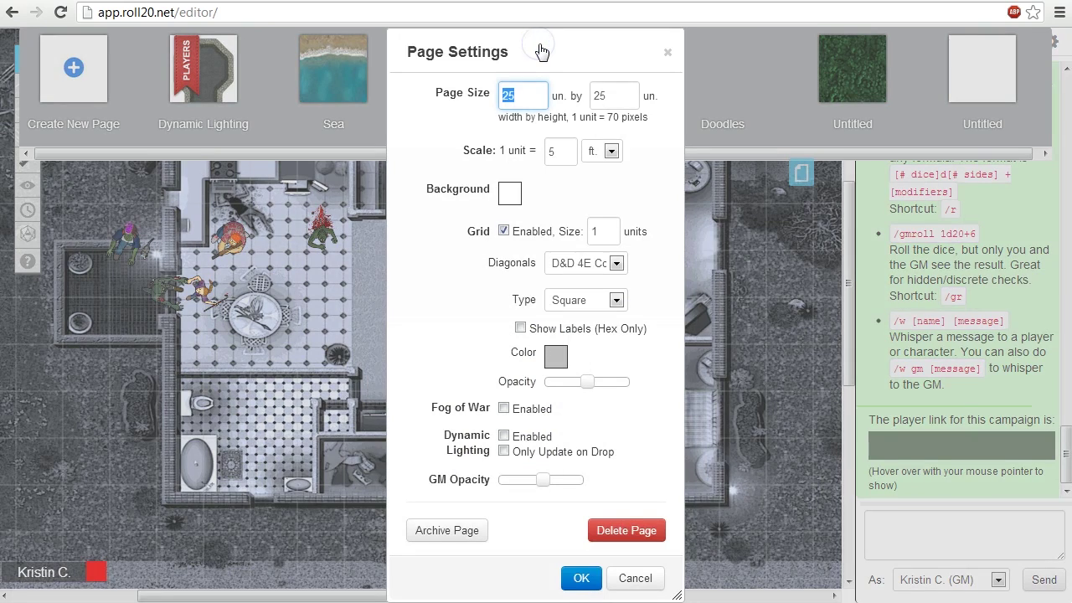
left_click(568, 49)
left_click(503, 409)
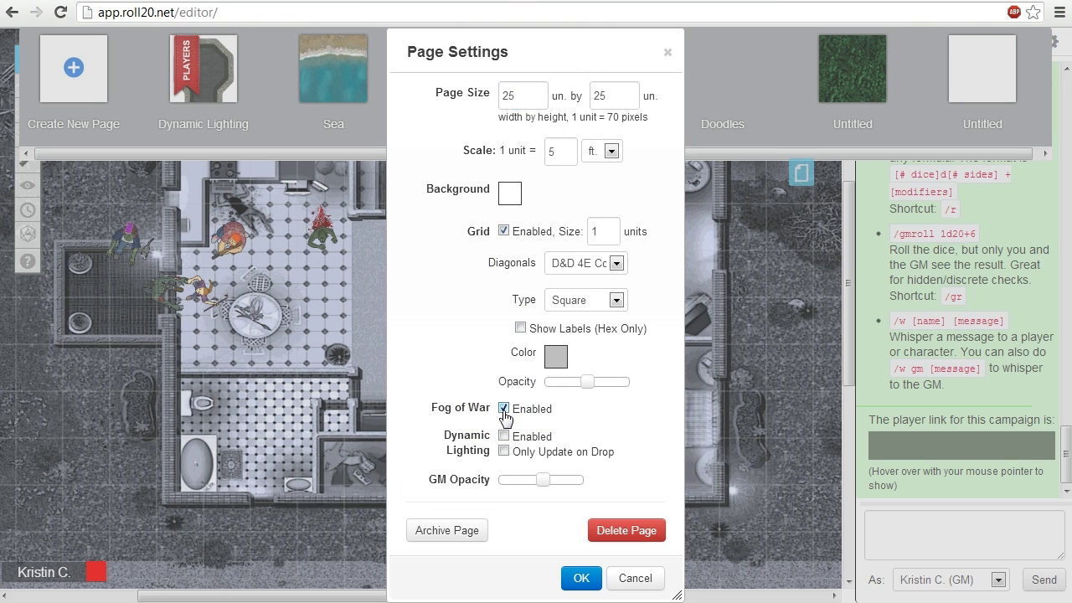
left_click_drag(543, 480, 566, 491)
left_click(577, 577)
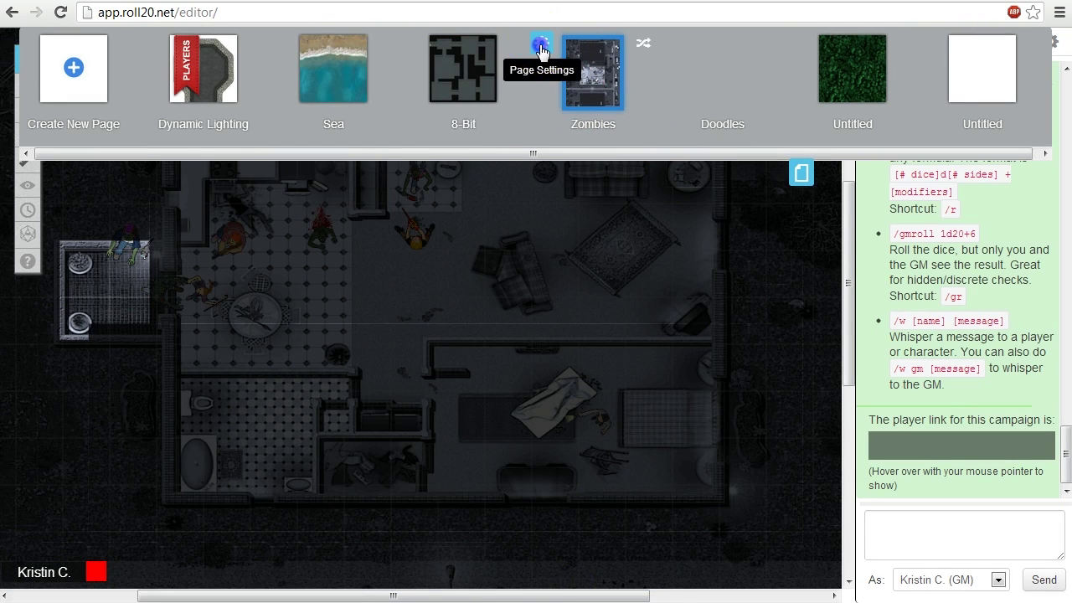
Step: Readjust the Zombies page's GM fog opacity lower, then to mid-level
left_click(539, 43)
left_click_drag(563, 481, 521, 482)
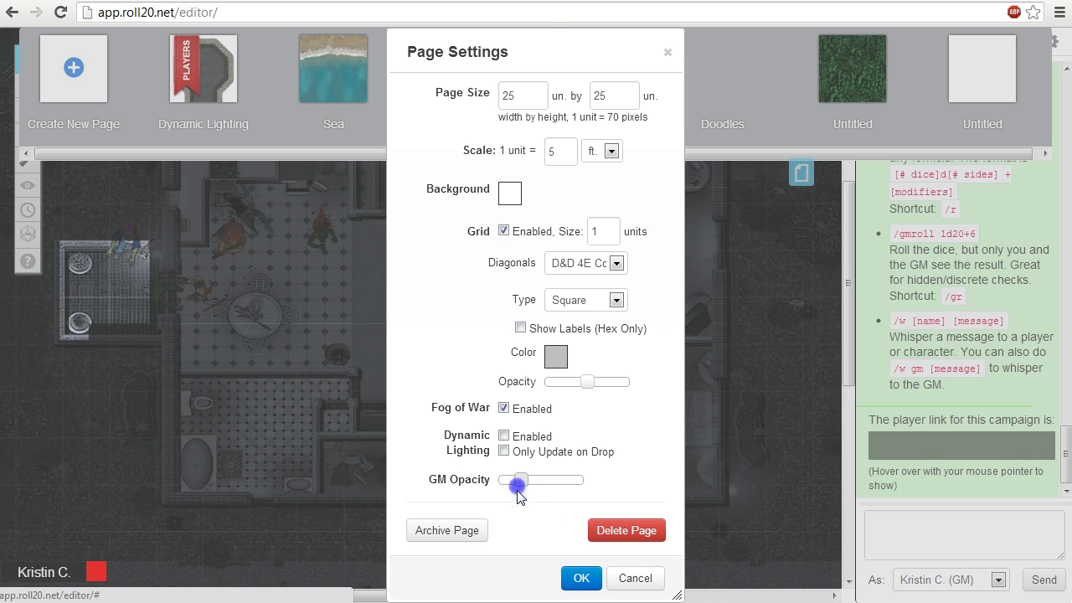
left_click(582, 586)
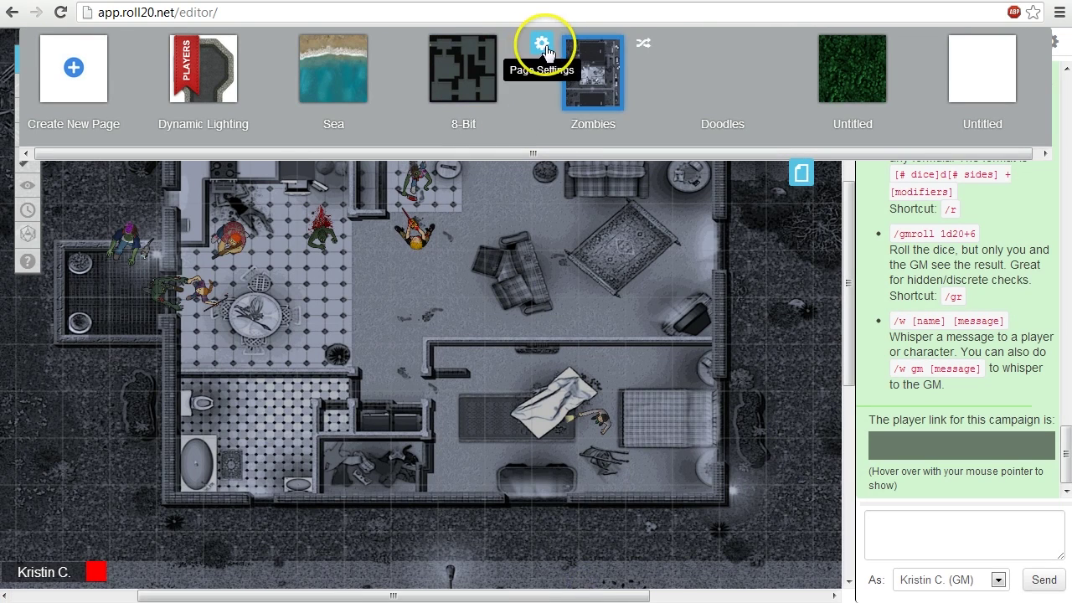
left_click(546, 42)
left_click_drag(521, 481, 545, 488)
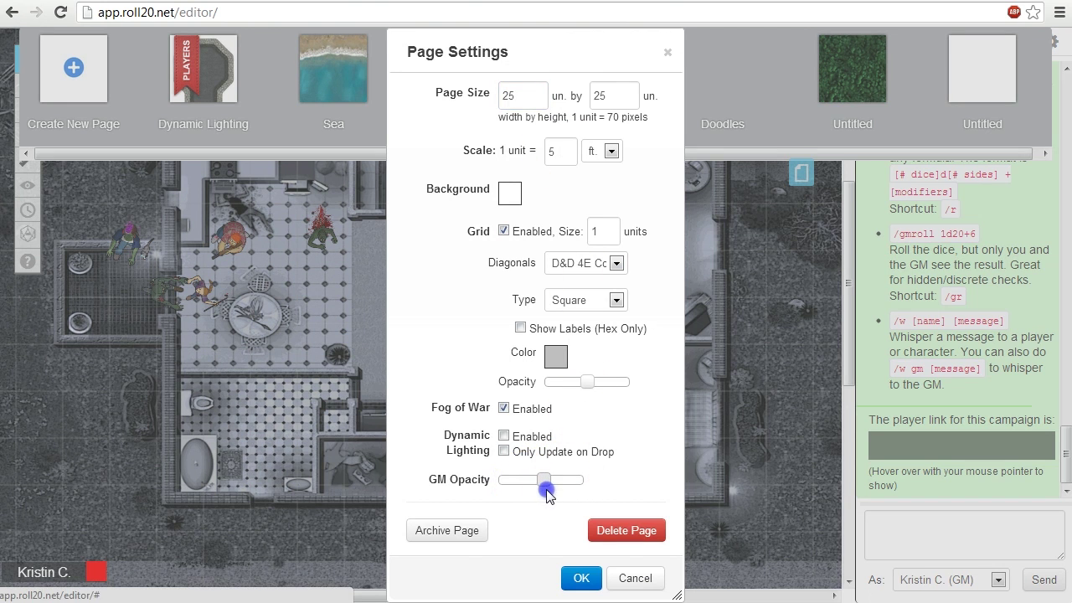
left_click(581, 578)
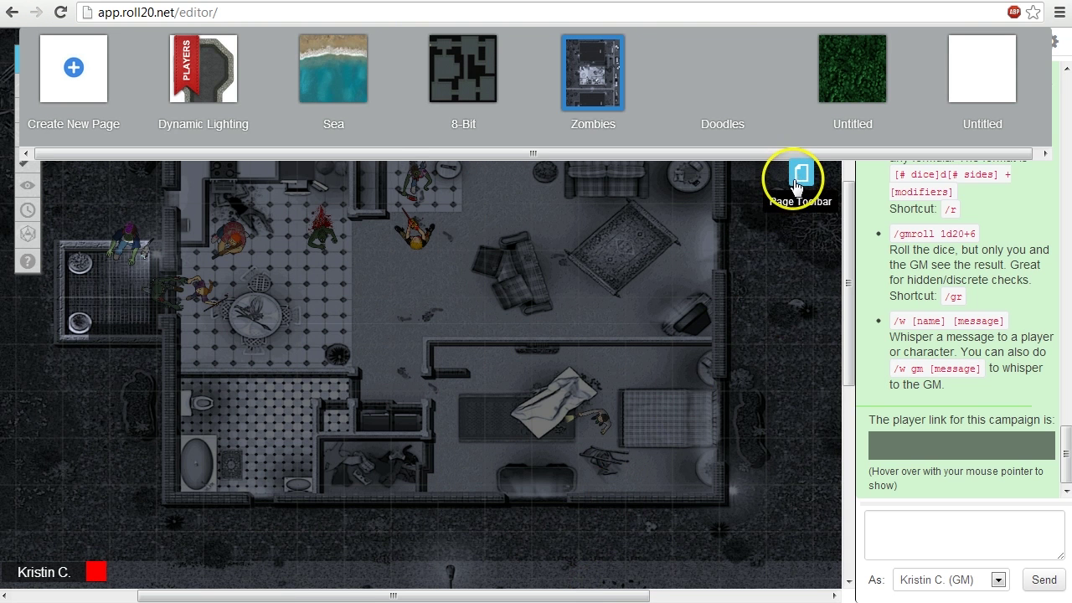
left_click(798, 181)
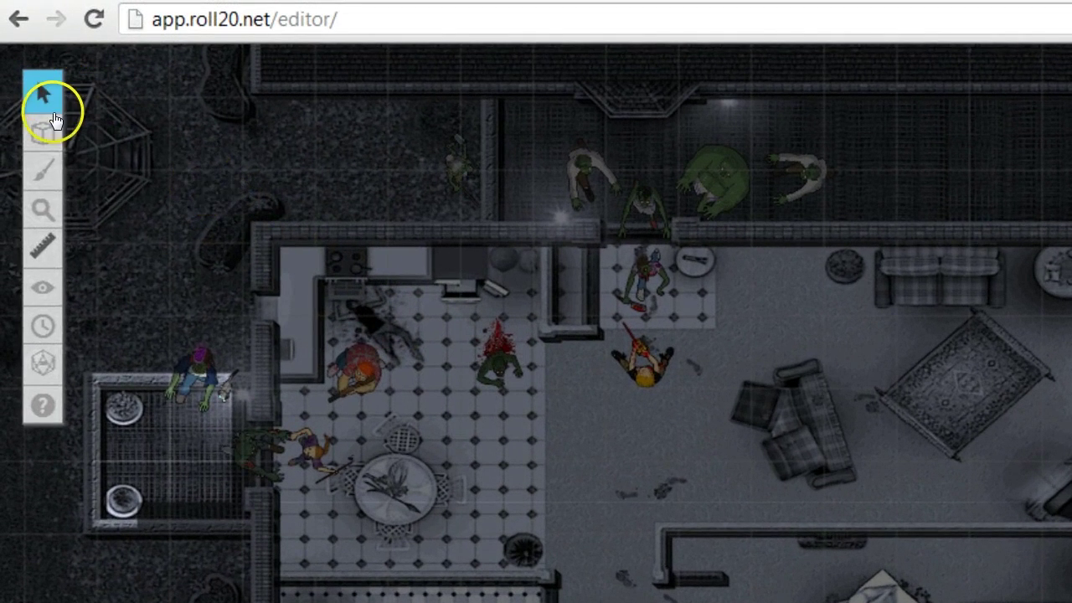
Step: Reveal the main house, the left annex, the strip above and the top-left yard
mouse_move(34, 284)
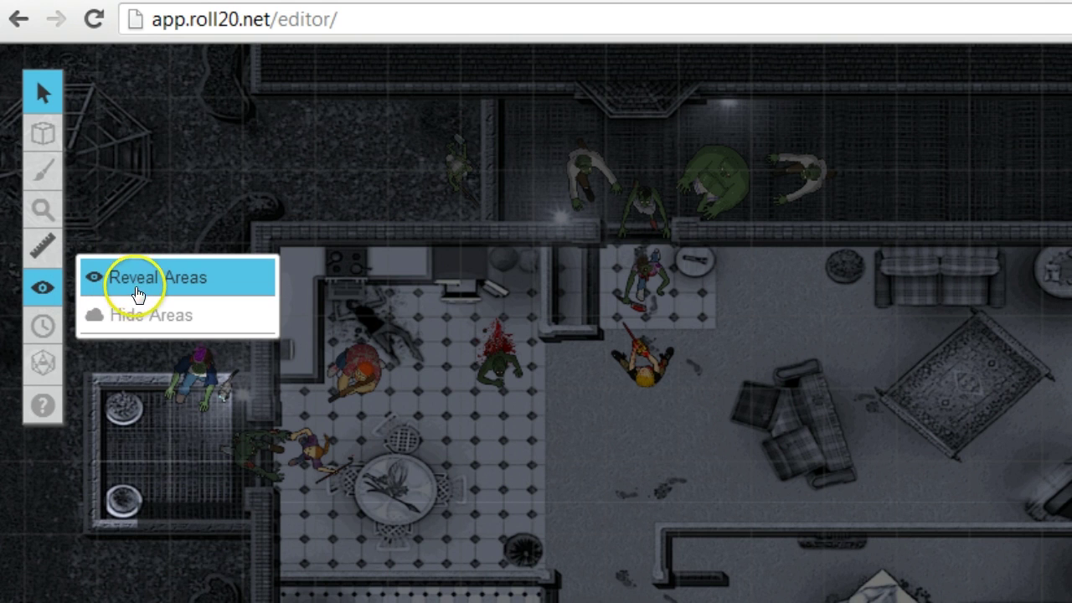
left_click(134, 329)
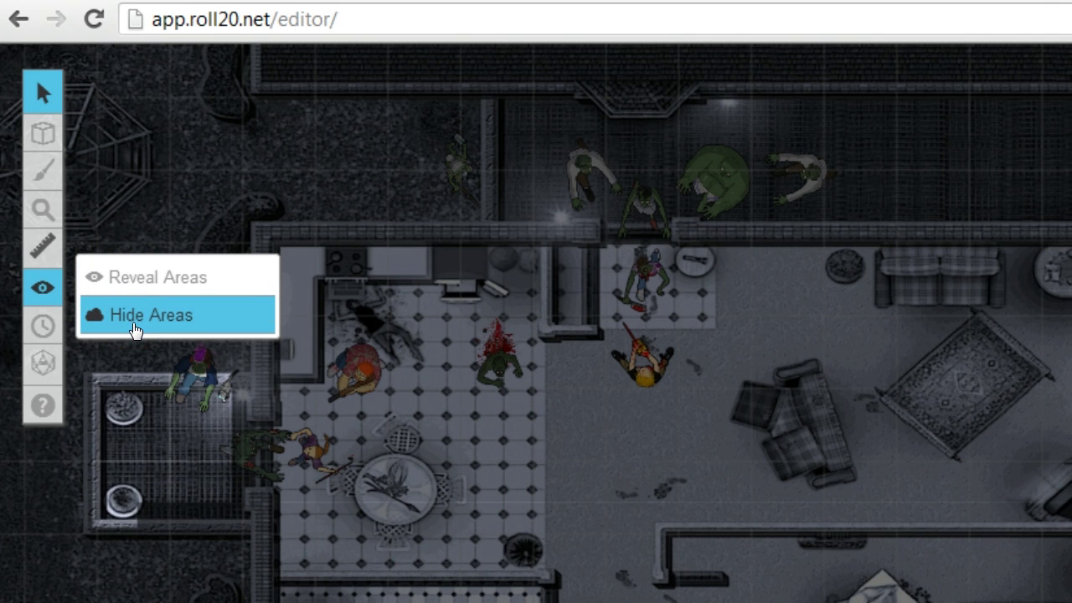
left_click(136, 276)
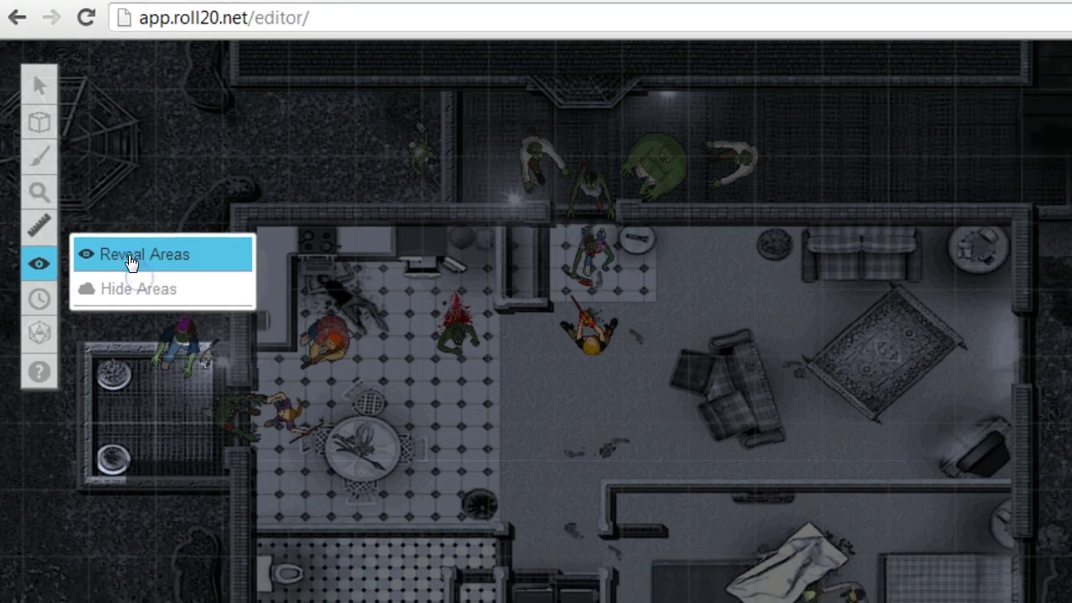
left_click(481, 185)
left_click_drag(199, 180, 873, 602)
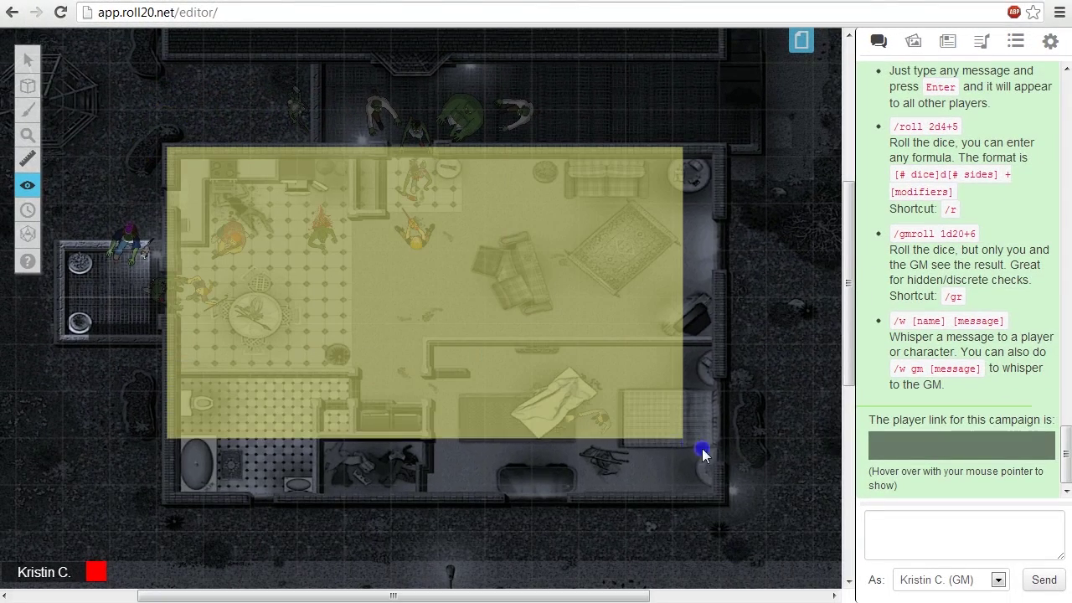
left_click_drag(58, 243, 185, 339)
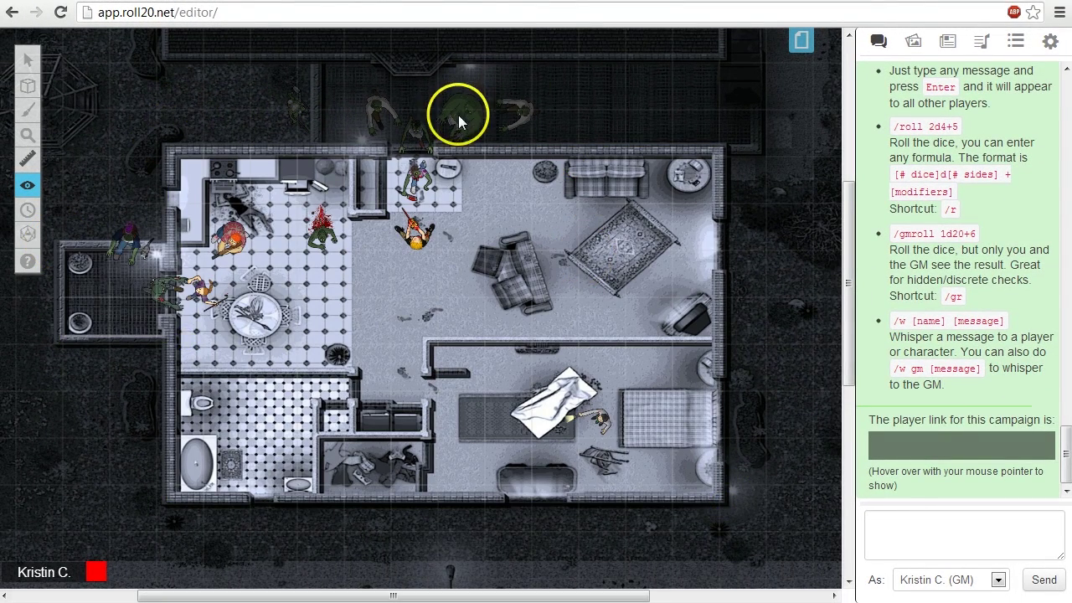
left_click_drag(314, 54, 759, 162)
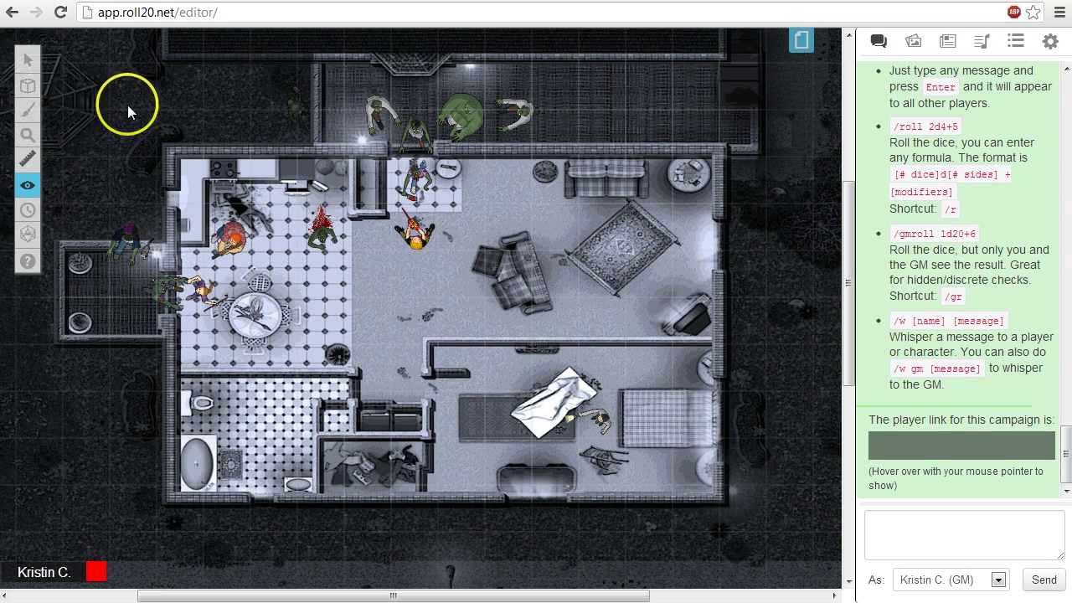
left_click_drag(97, 79, 264, 209)
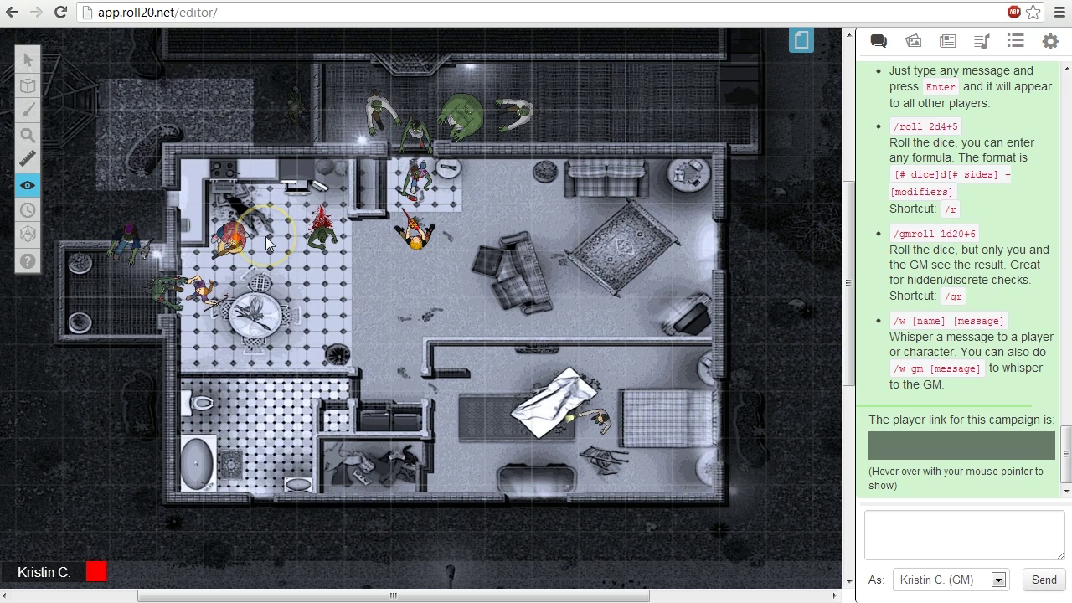
Step: Hide the top-left yard under fog again with two Hide Areas patches
mouse_move(28, 182)
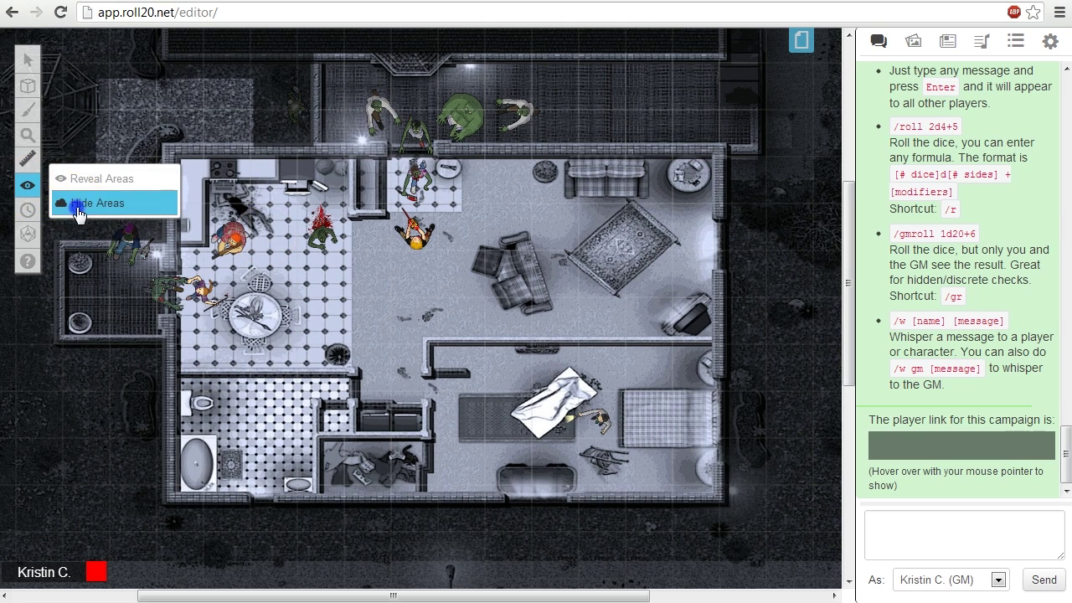
left_click(76, 205)
left_click_drag(67, 60, 176, 220)
left_click_drag(273, 64, 108, 147)
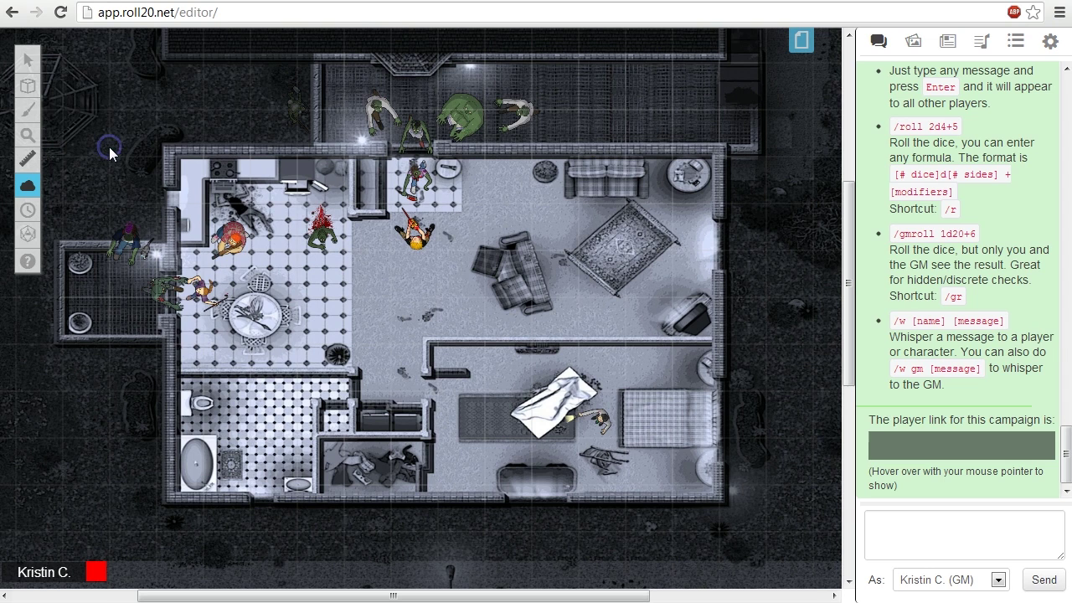
key("Escape")
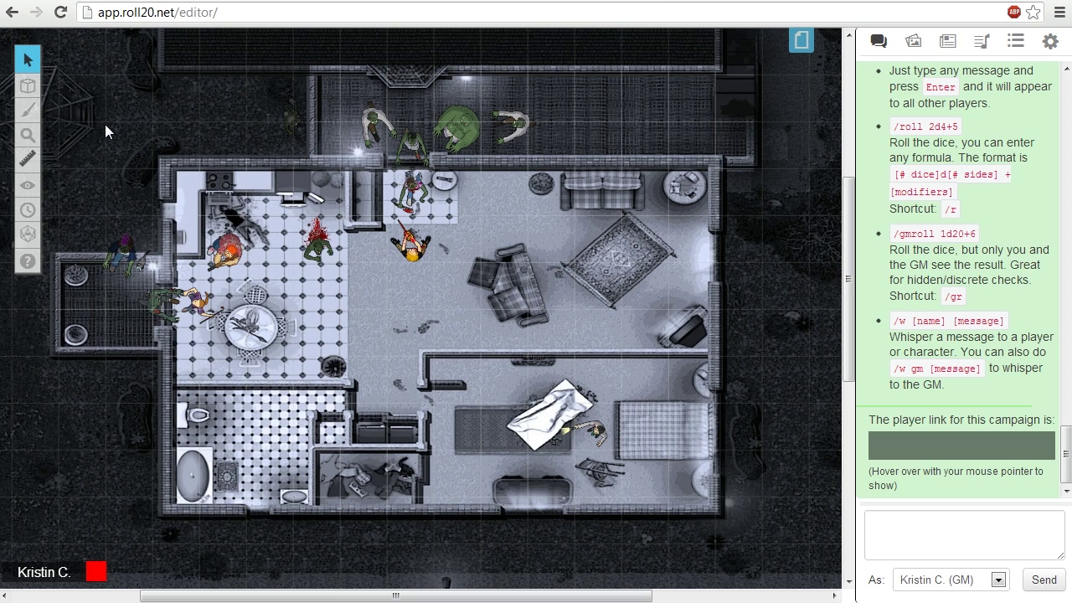
left_click(1051, 41)
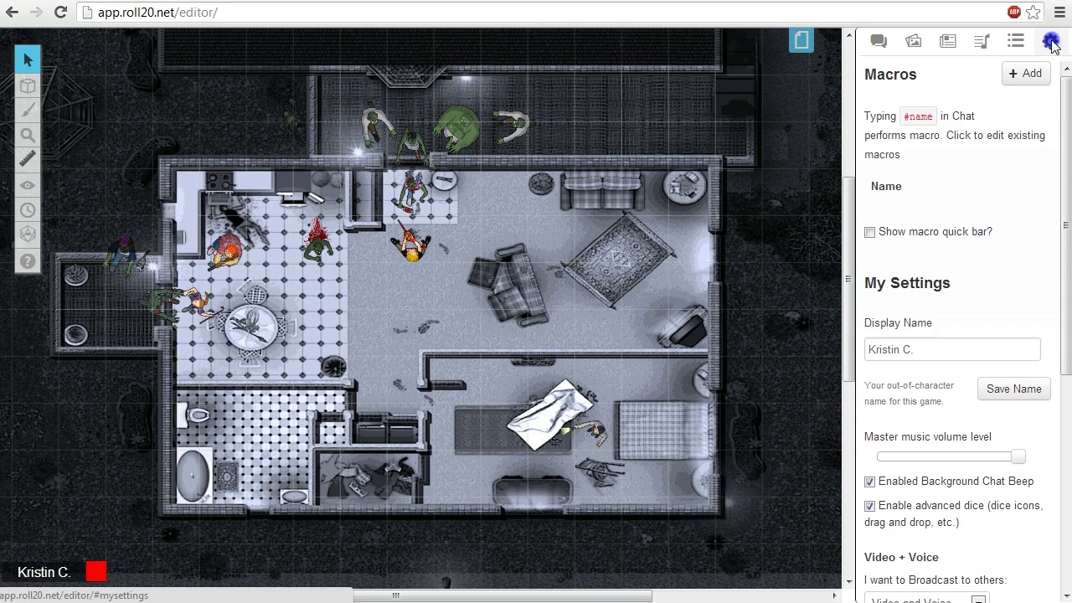
scroll(1047, 71, "down", 5)
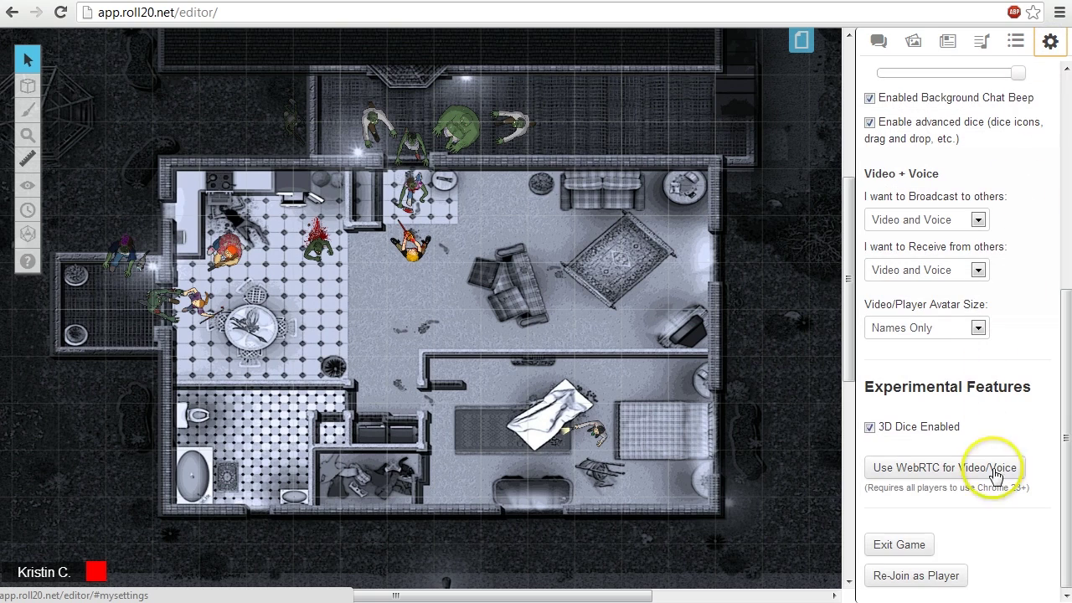
left_click(915, 578)
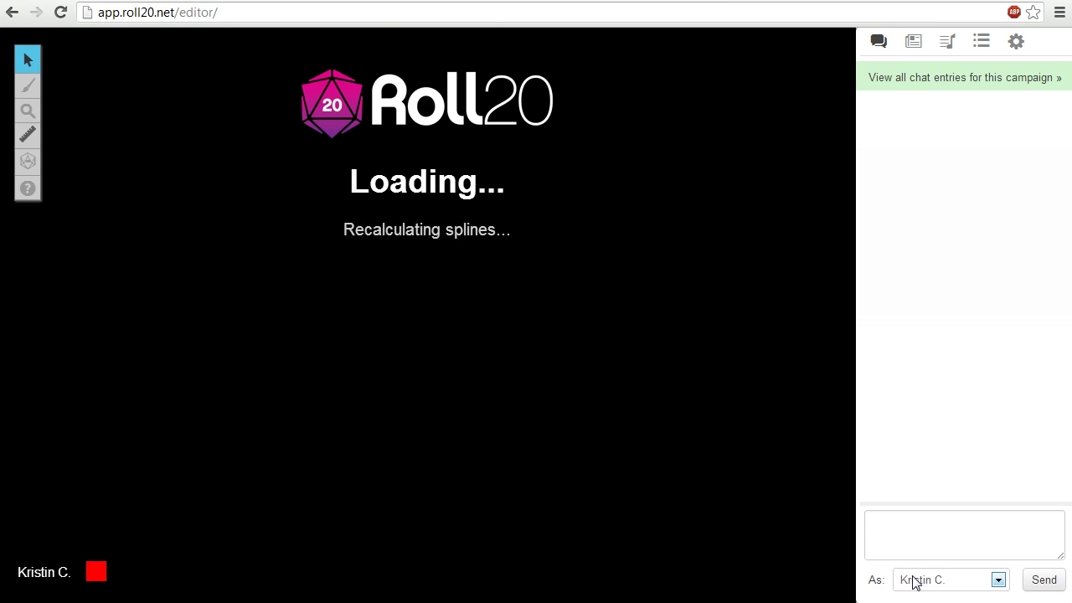
scroll(814, 433, "down", 3)
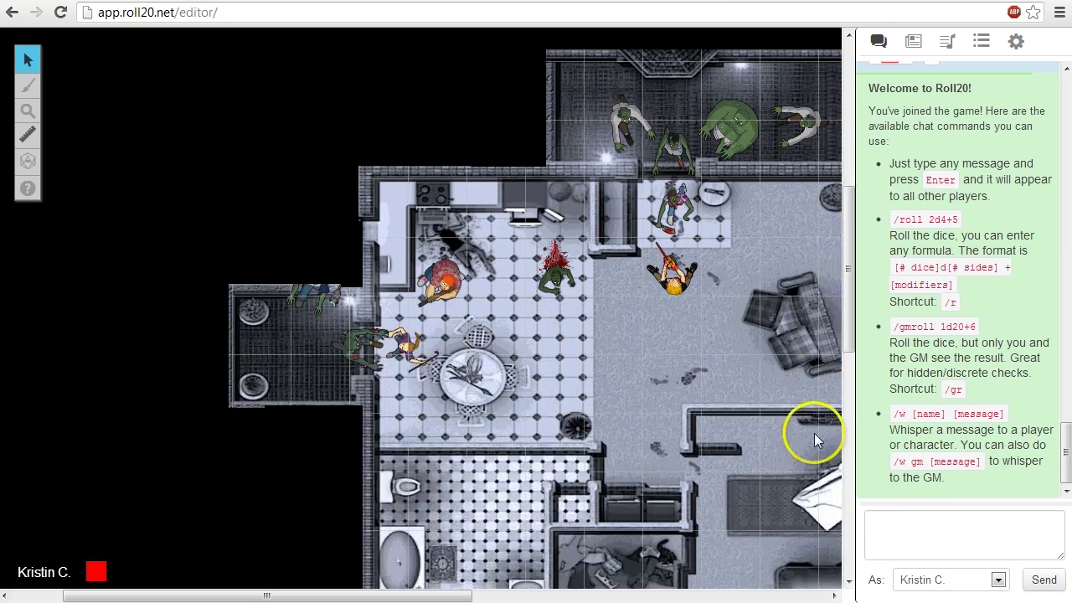
left_click_drag(338, 597, 474, 597)
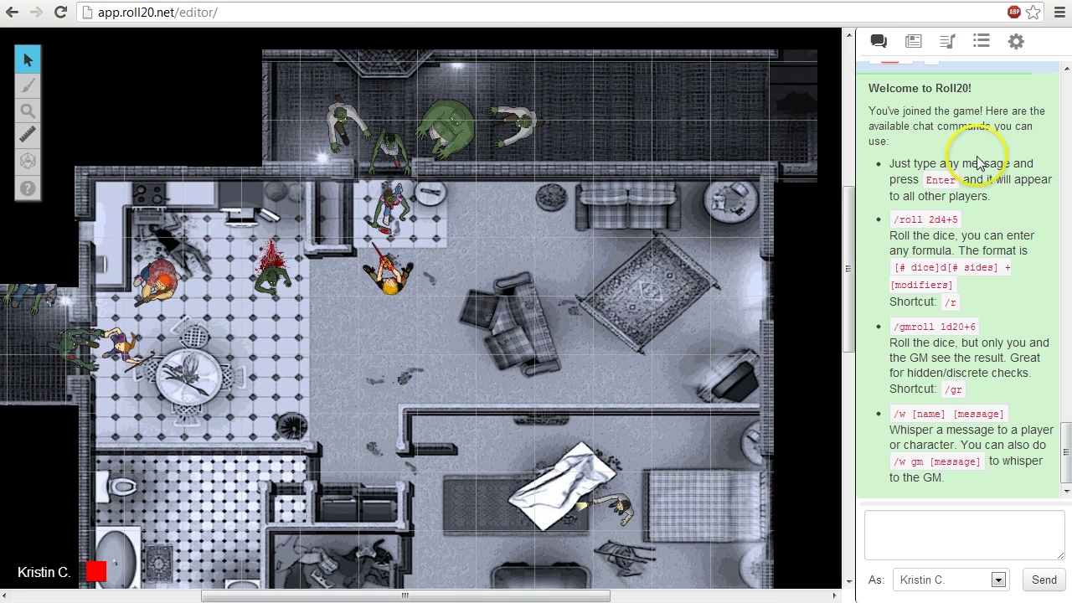
left_click(1017, 41)
scroll(1057, 144, "down", 5)
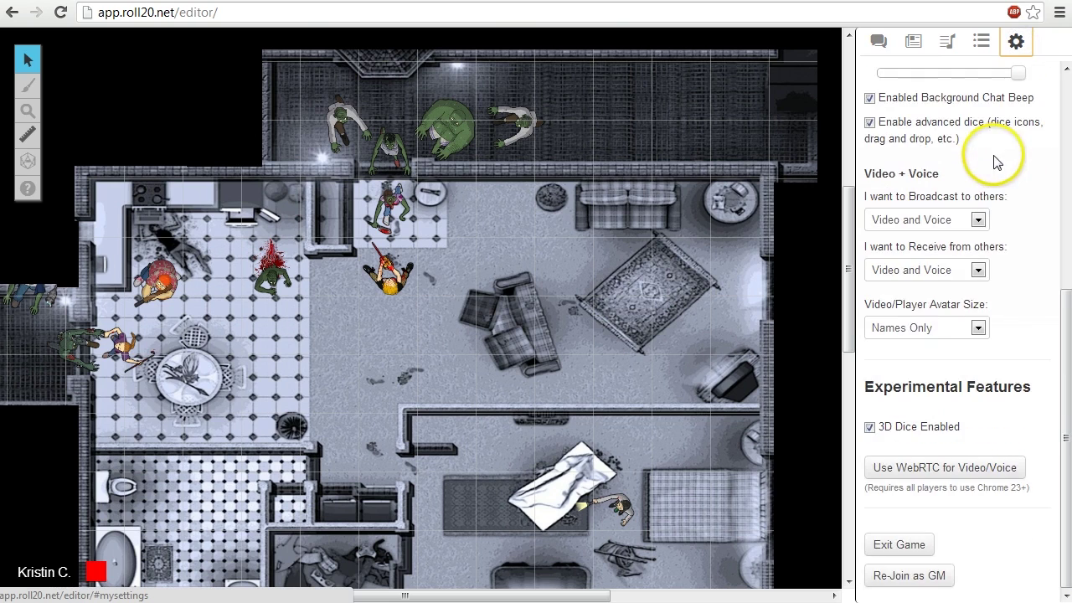
left_click(902, 578)
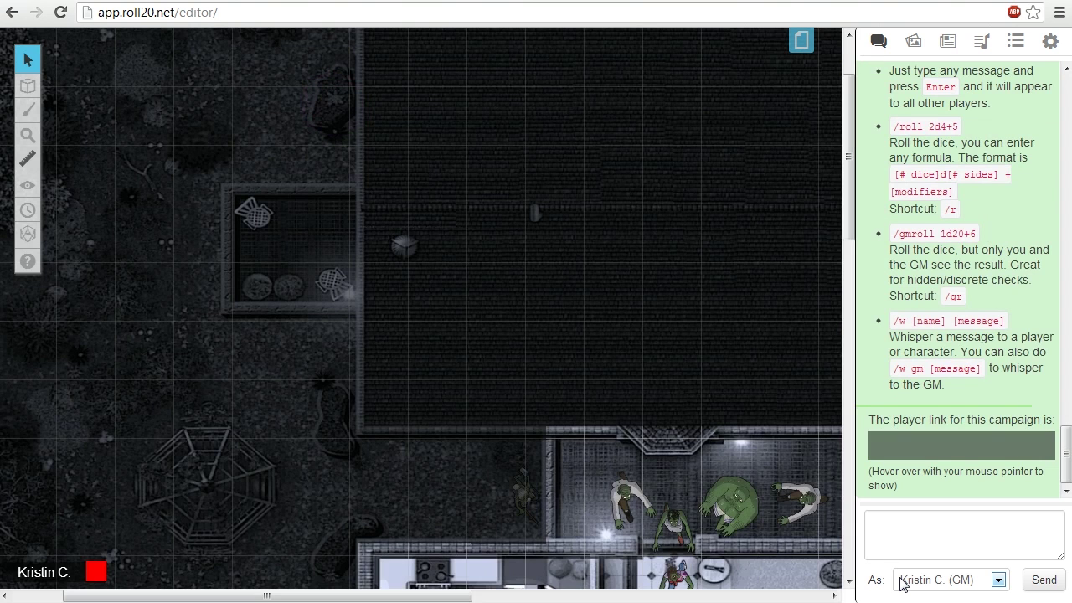
left_click(878, 543)
Step: Drag Buckles along the dark corridor and into the rooms so its light reveals them
scroll(731, 459, "down", 3)
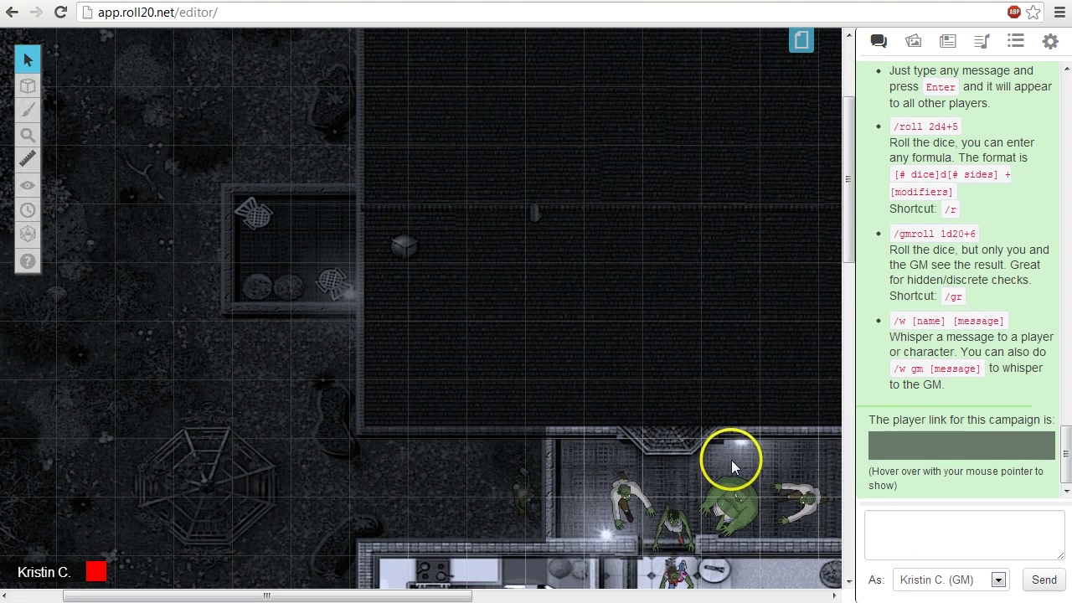
scroll(729, 457, "down", 3)
left_click_drag(287, 591, 394, 595)
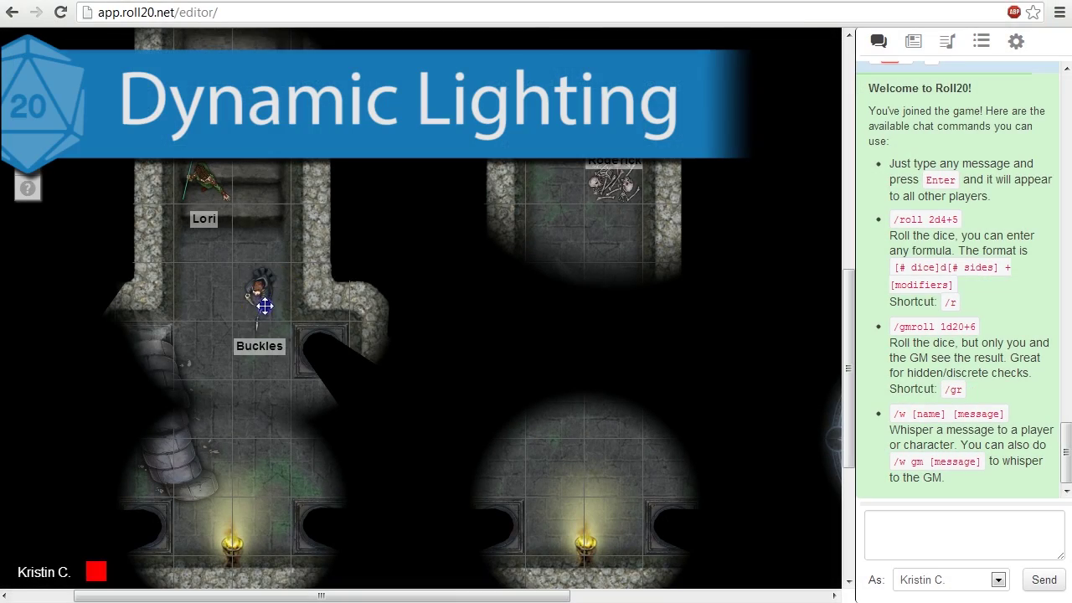
left_click_drag(265, 284, 788, 417)
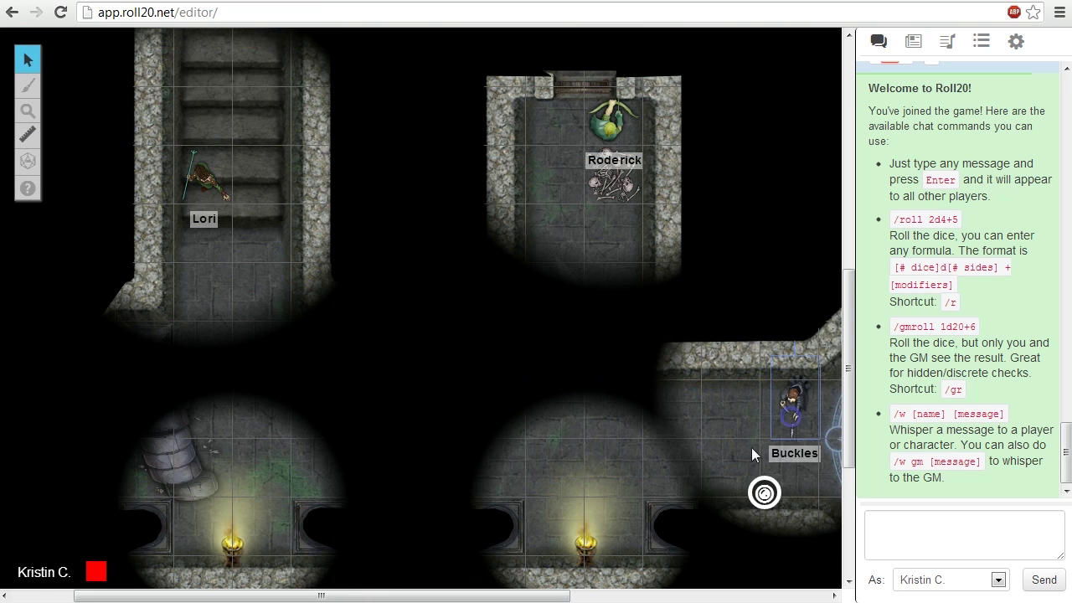
left_click_drag(394, 594, 583, 591)
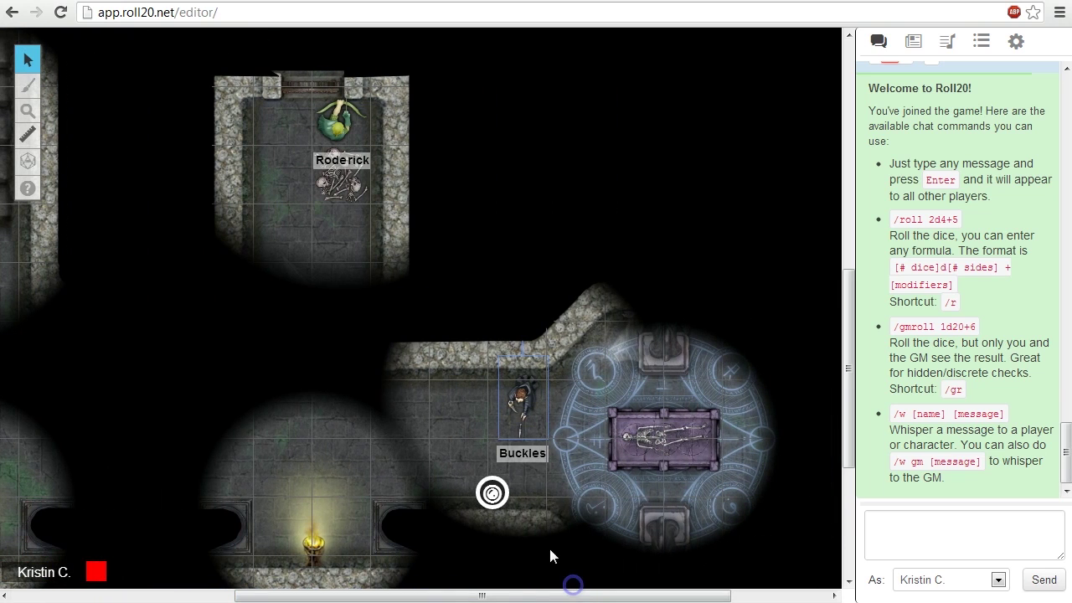
left_click_drag(522, 391, 342, 277)
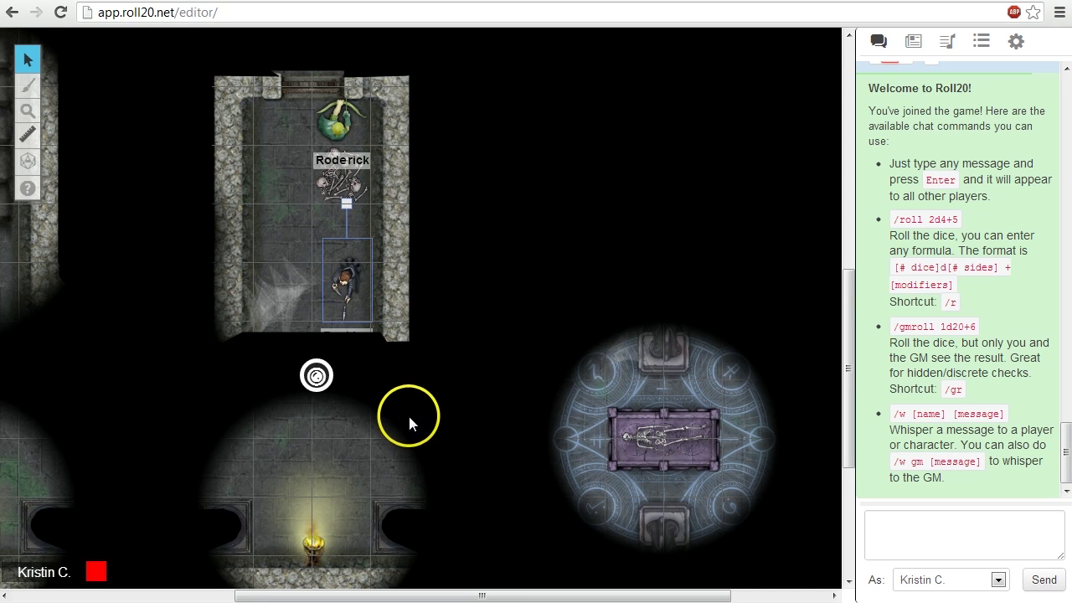
left_click_drag(332, 115, 40, 411)
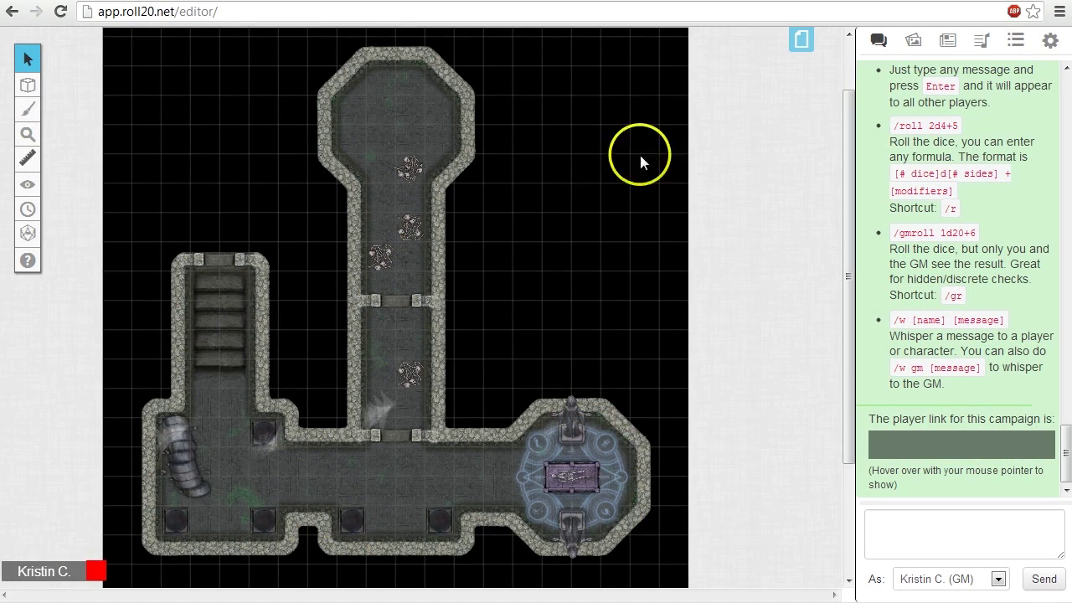
Step: Enable Dynamic Lighting with Only Update on Drop on the players' dungeon page
left_click(804, 39)
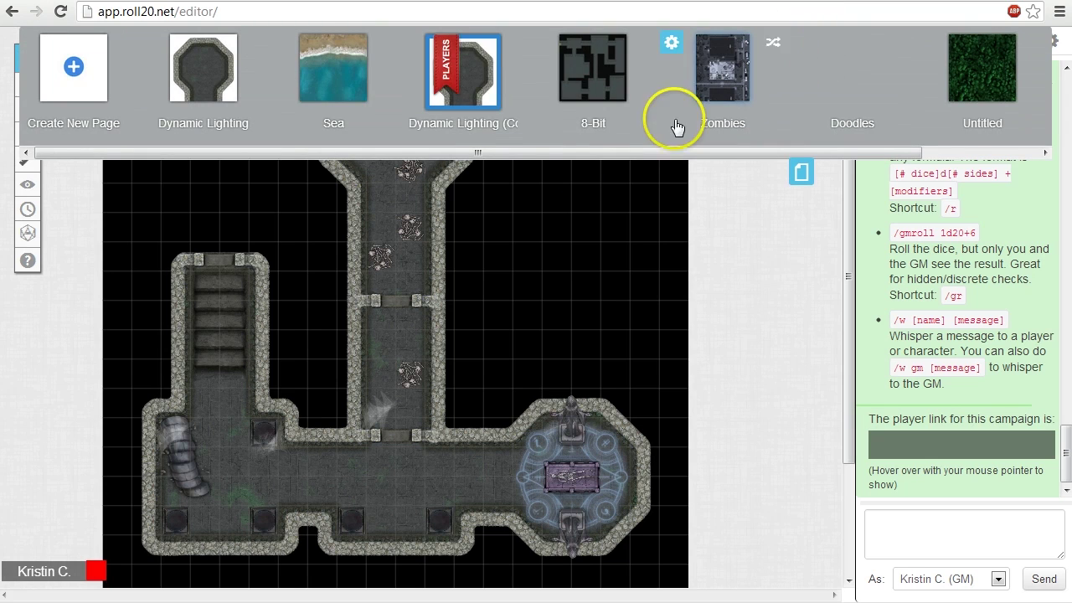
left_click(410, 41)
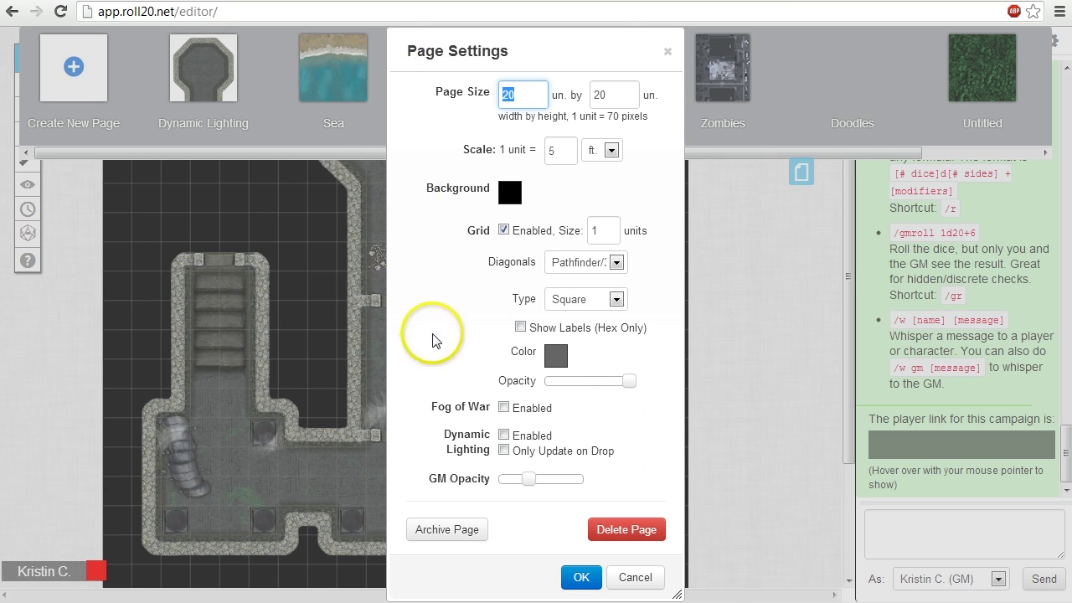
left_click(503, 435)
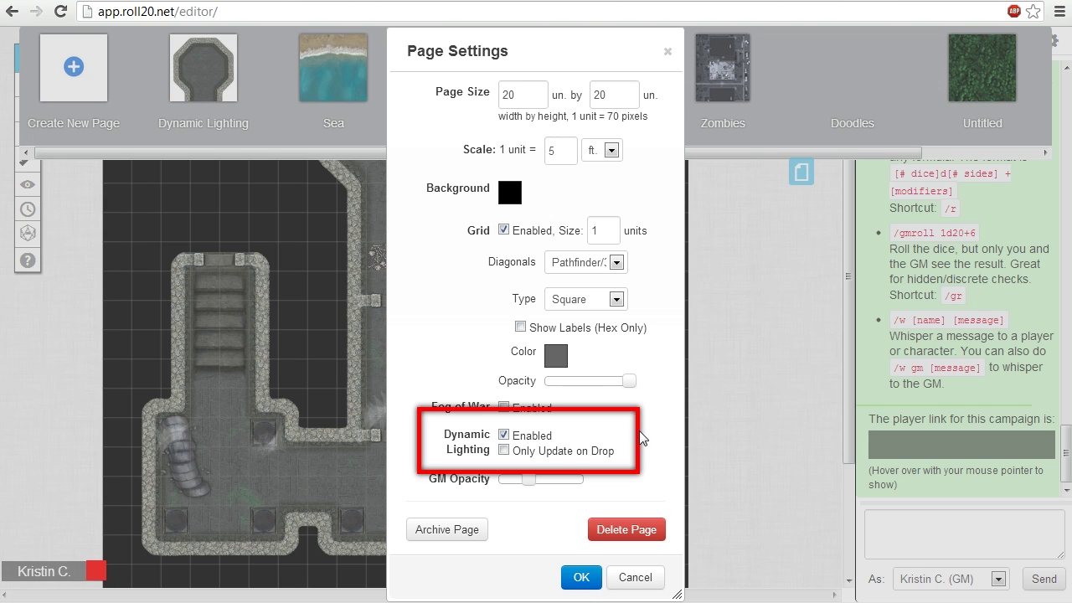
left_click(503, 451)
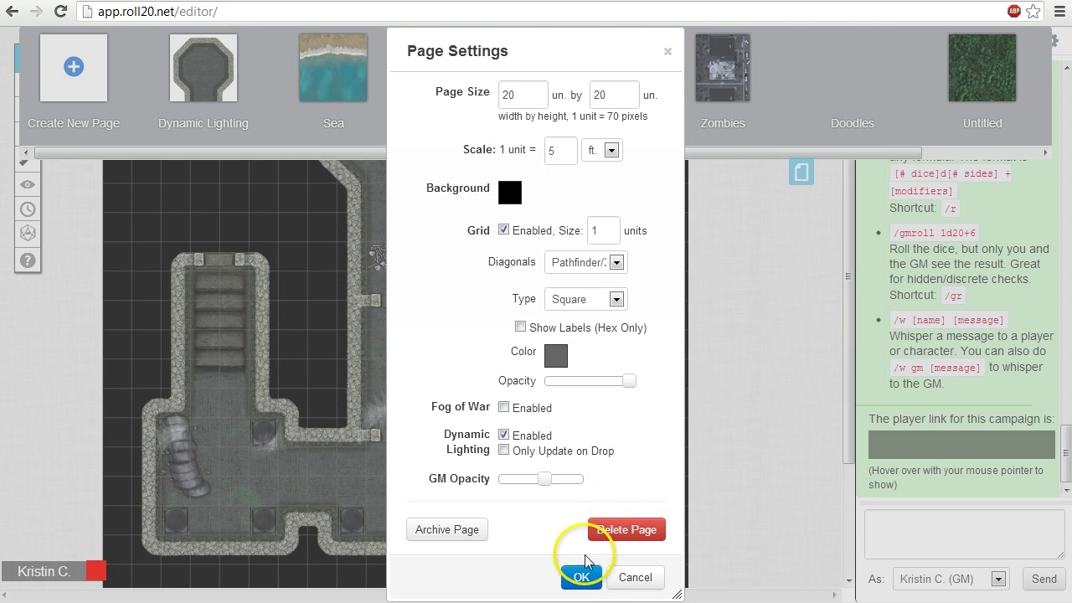
left_click(581, 576)
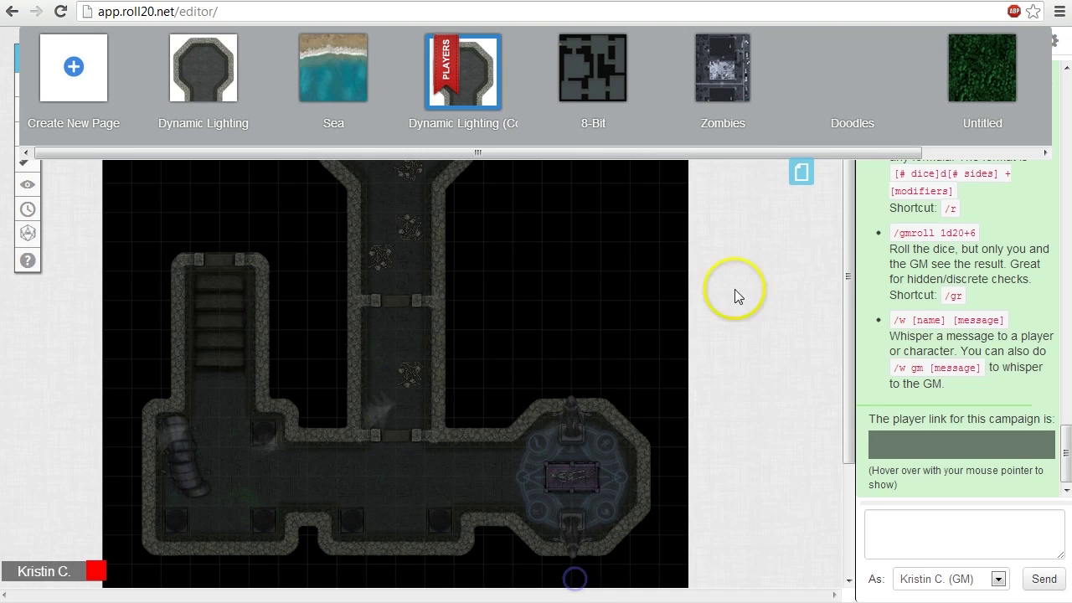
Step: Give the Roderick token an Emits Light value of 5 and save
left_click(796, 172)
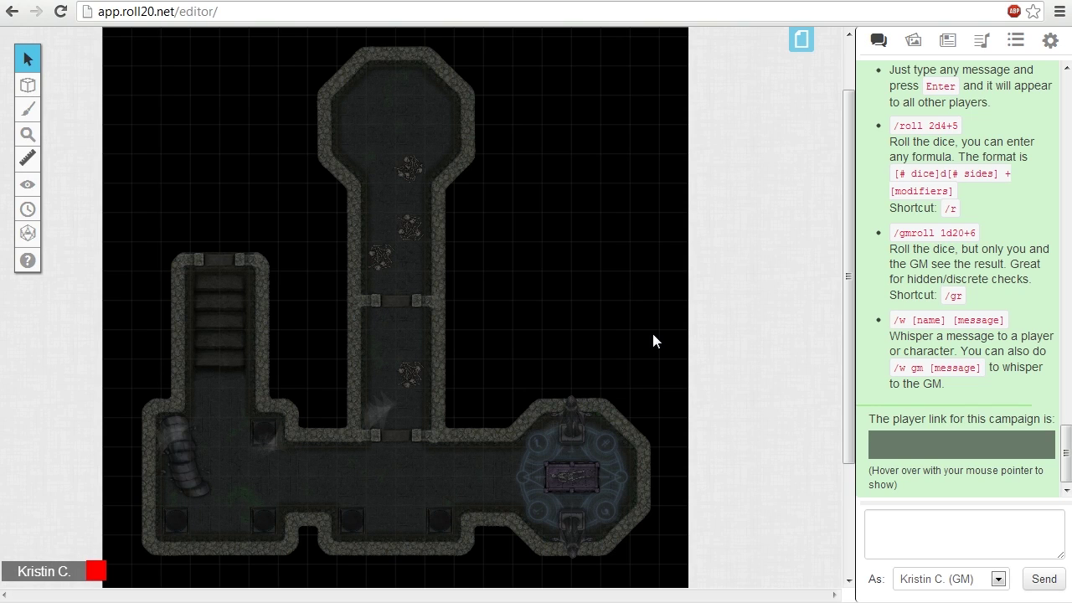
left_click(399, 490)
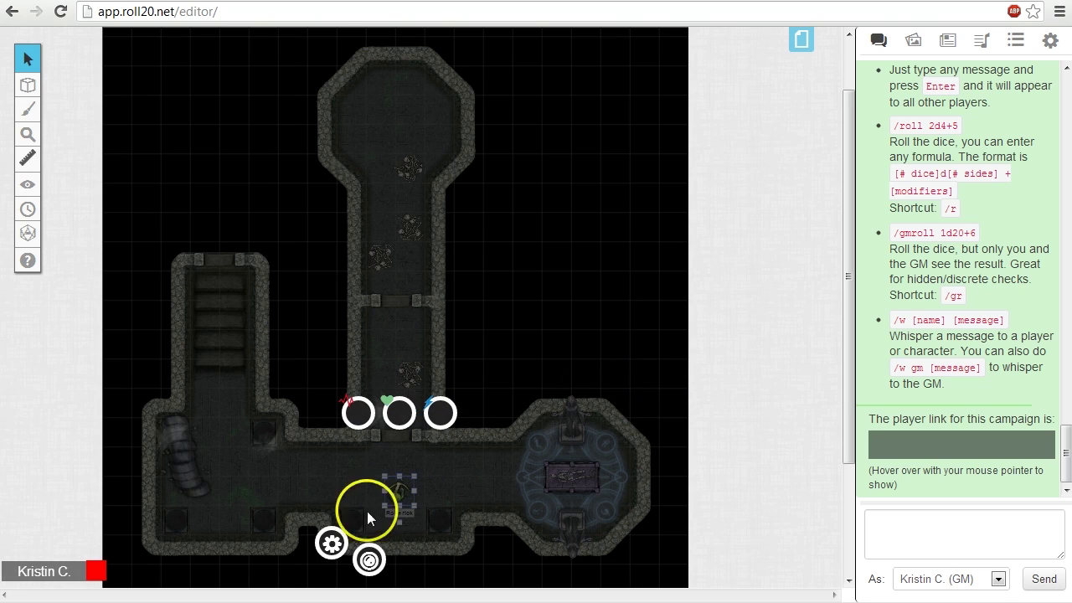
left_click(331, 542)
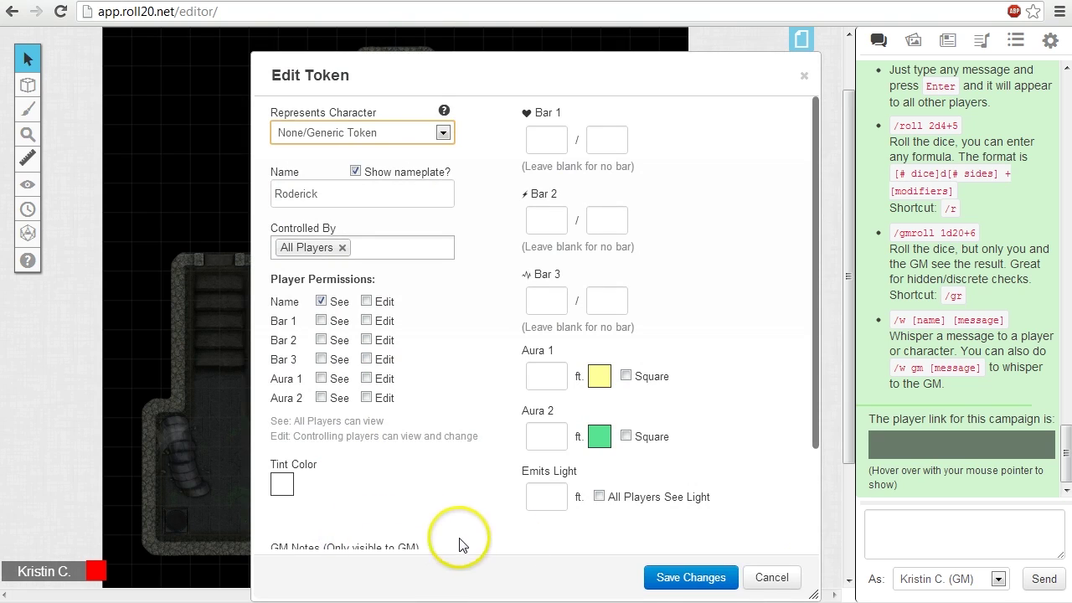
left_click(546, 499)
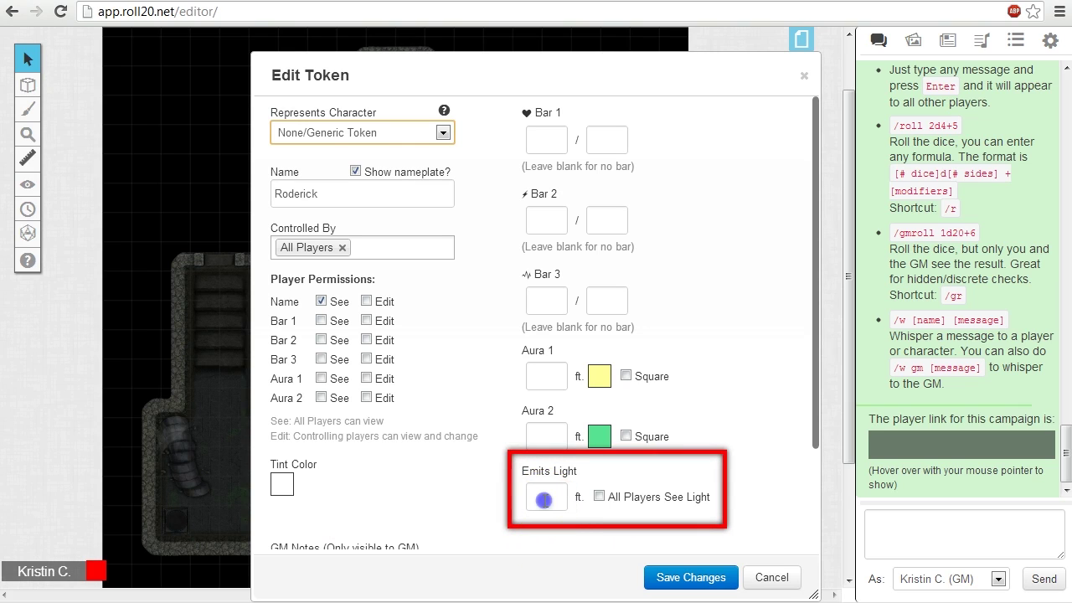
type("5")
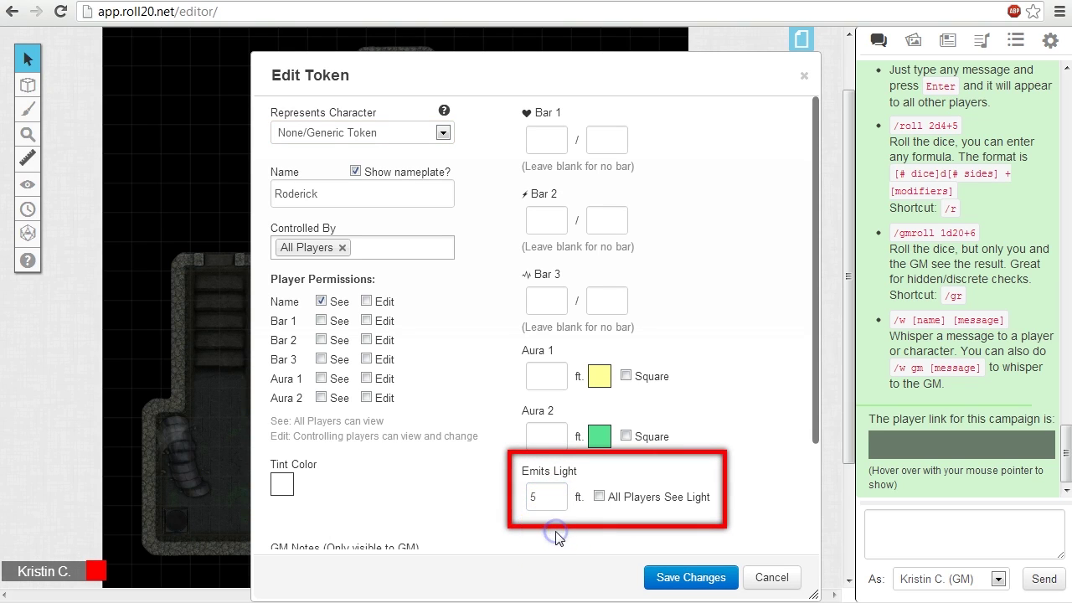
left_click(664, 570)
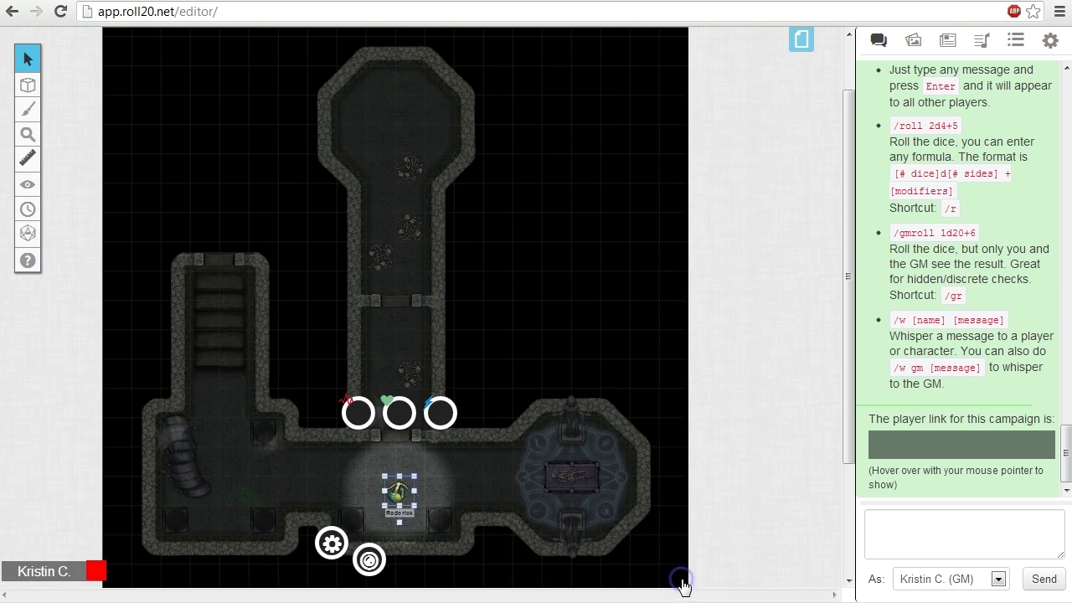
Step: Move Roderick along the corridor, then change its Emits Light value and save
left_click(616, 567)
left_click(399, 492)
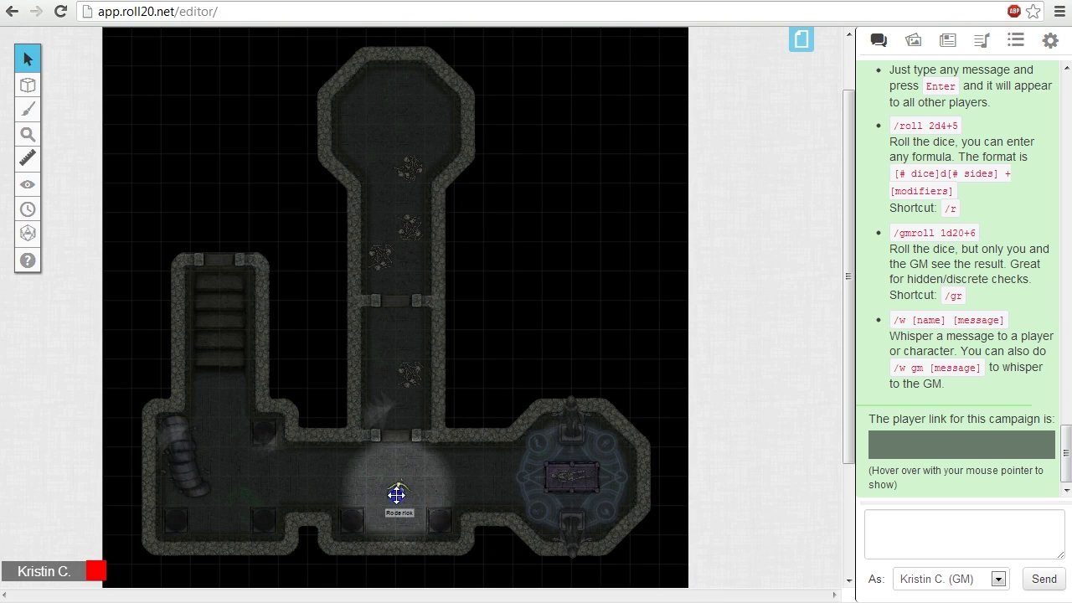
left_click_drag(397, 493, 378, 471)
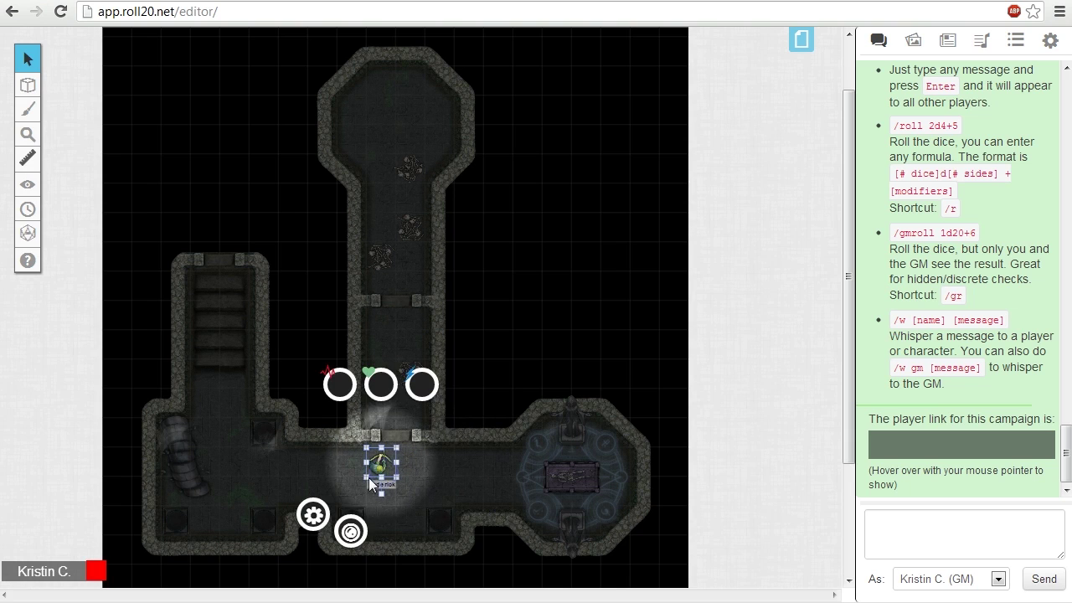
left_click(310, 514)
double_click(546, 497)
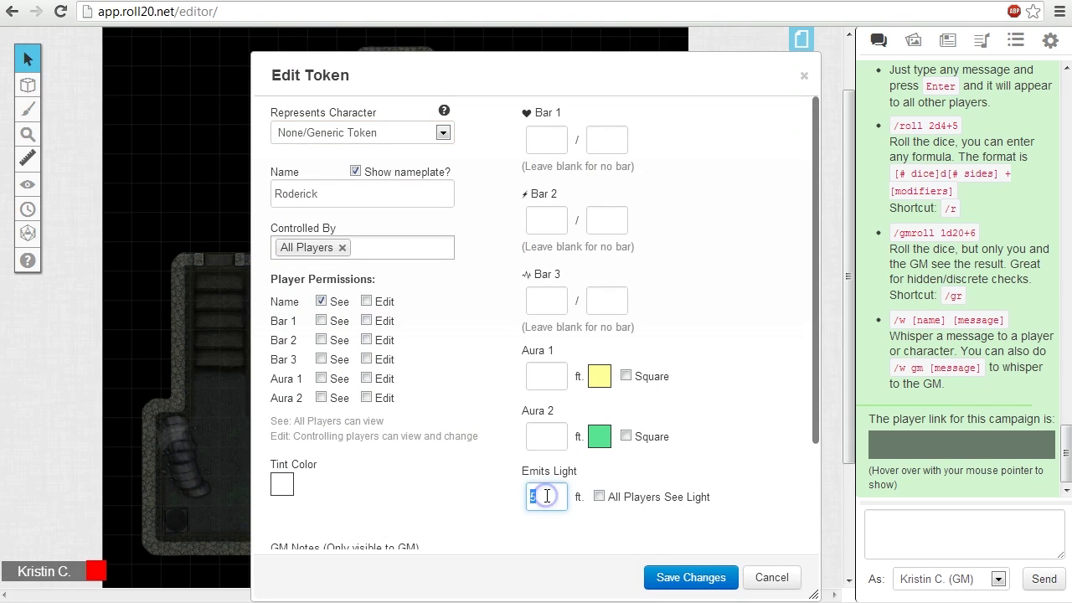
type("0")
left_click(659, 575)
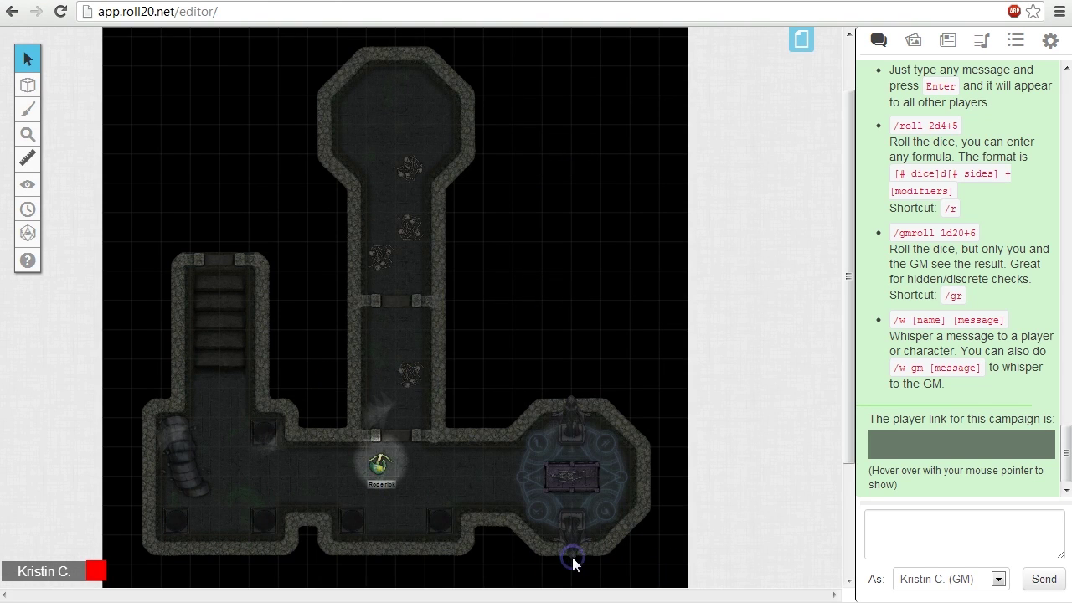
Step: Nudge Roderick down the corridor and save Buckles with All Players See Light on
left_click_drag(381, 463, 326, 462)
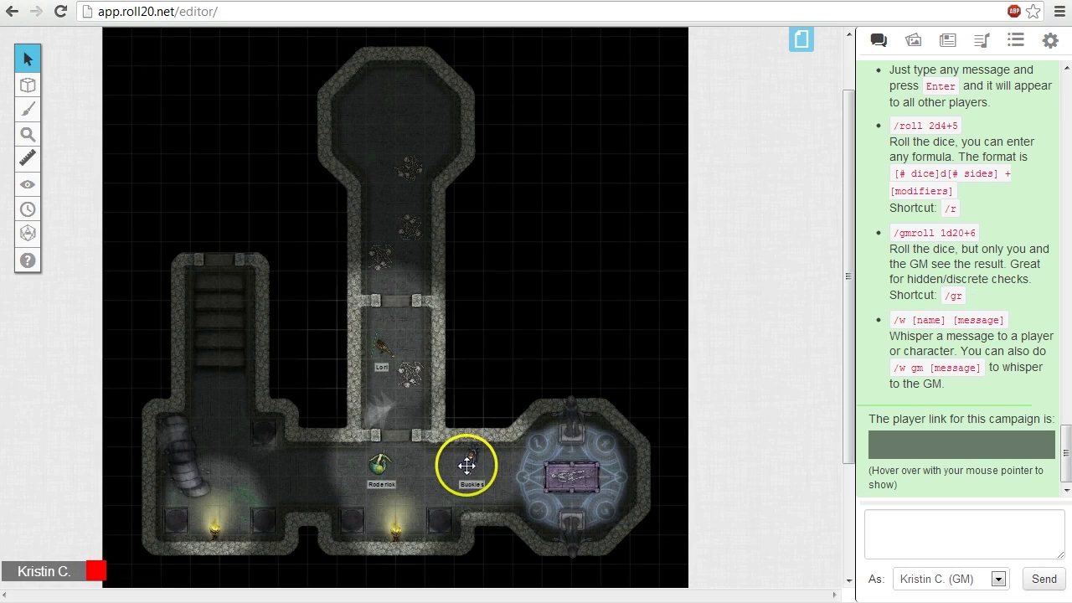
left_click(466, 466)
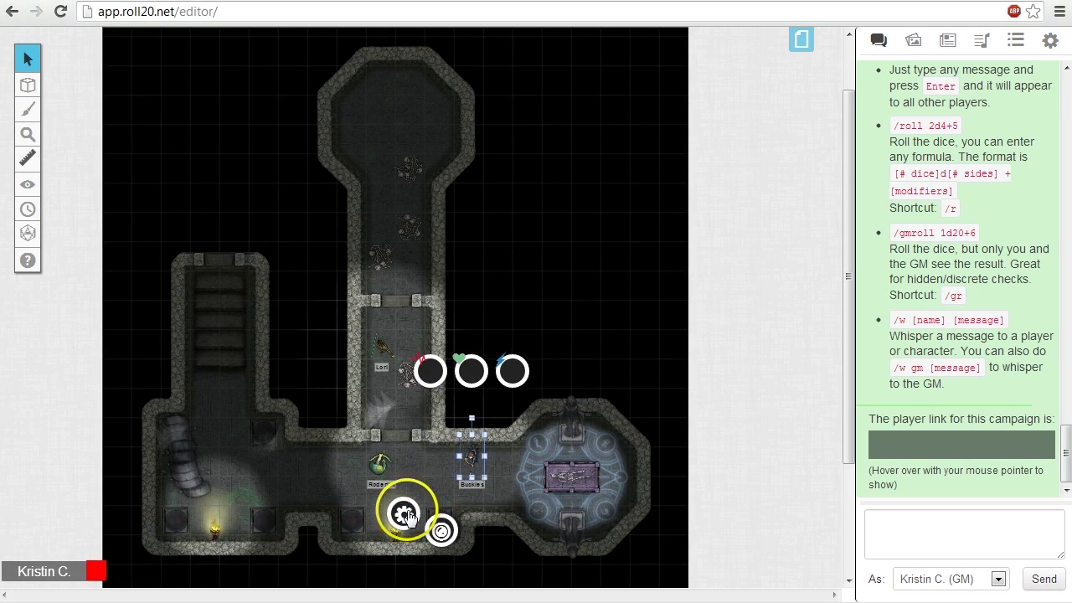
left_click(404, 509)
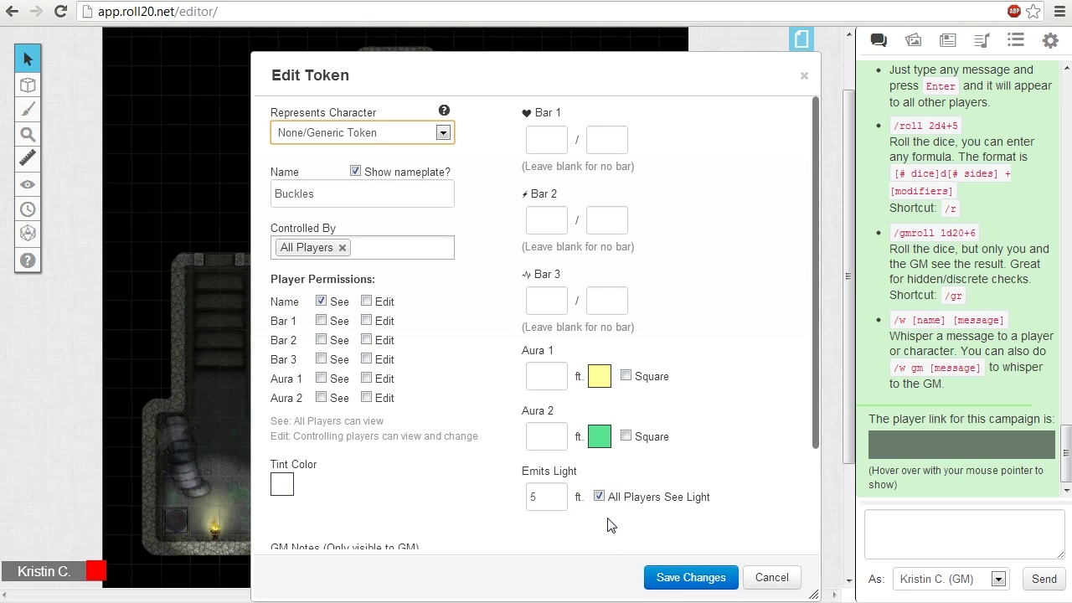
left_click(600, 497)
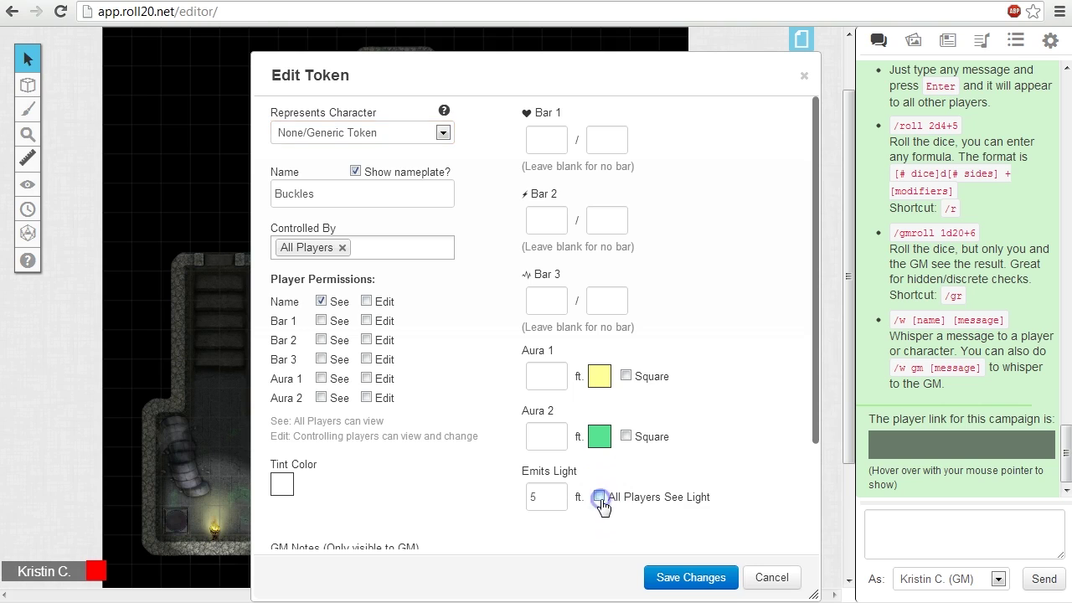
left_click(626, 530)
left_click(601, 497)
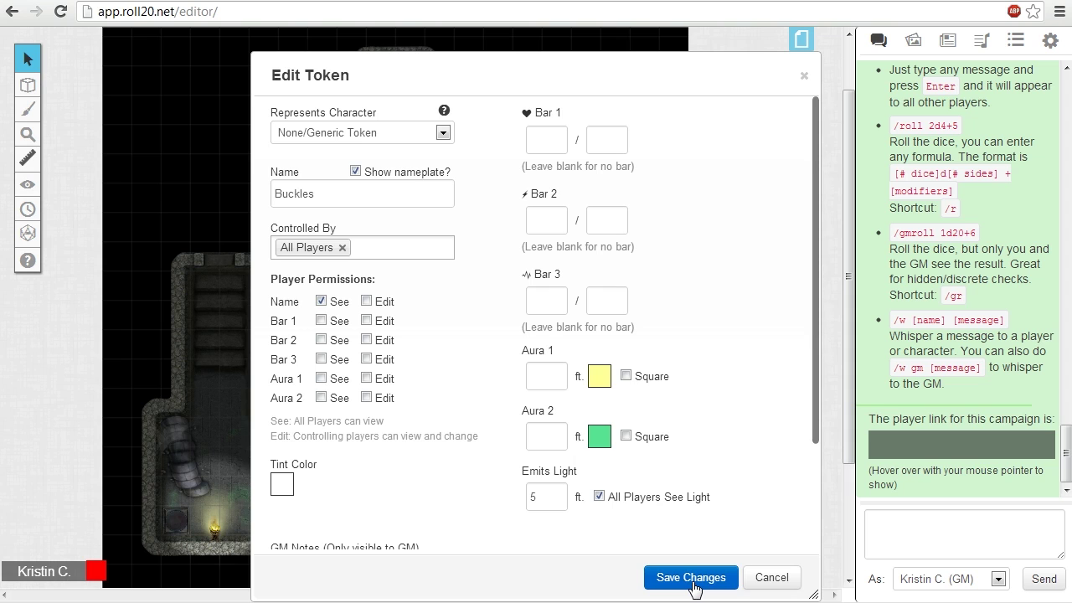
left_click(692, 577)
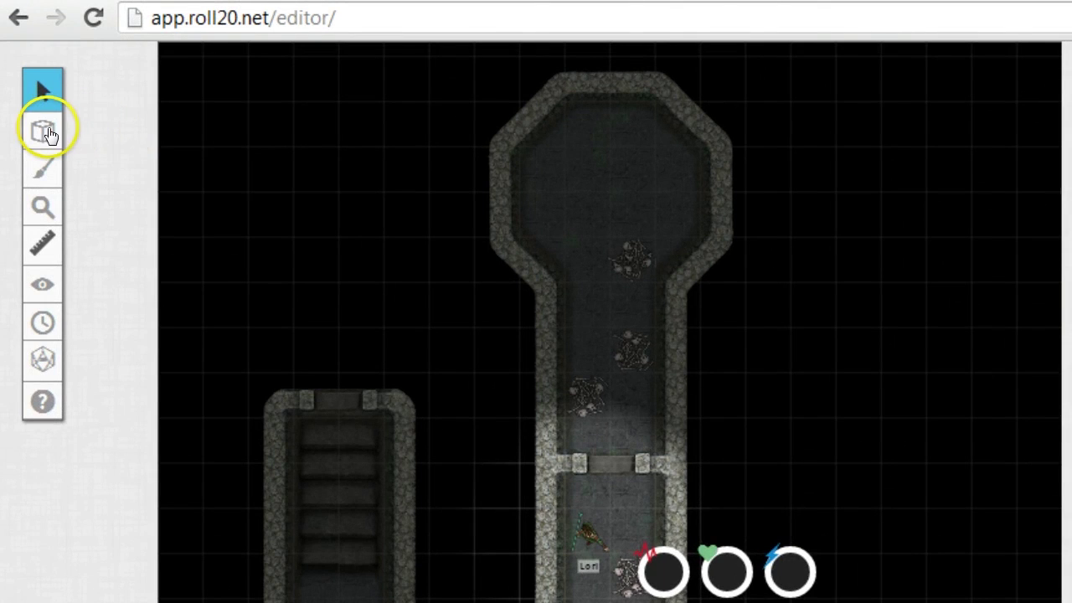
Step: On the Dynamic Lighting layer, trace a green polygon wall around the dungeon's outer outline
mouse_move(48, 134)
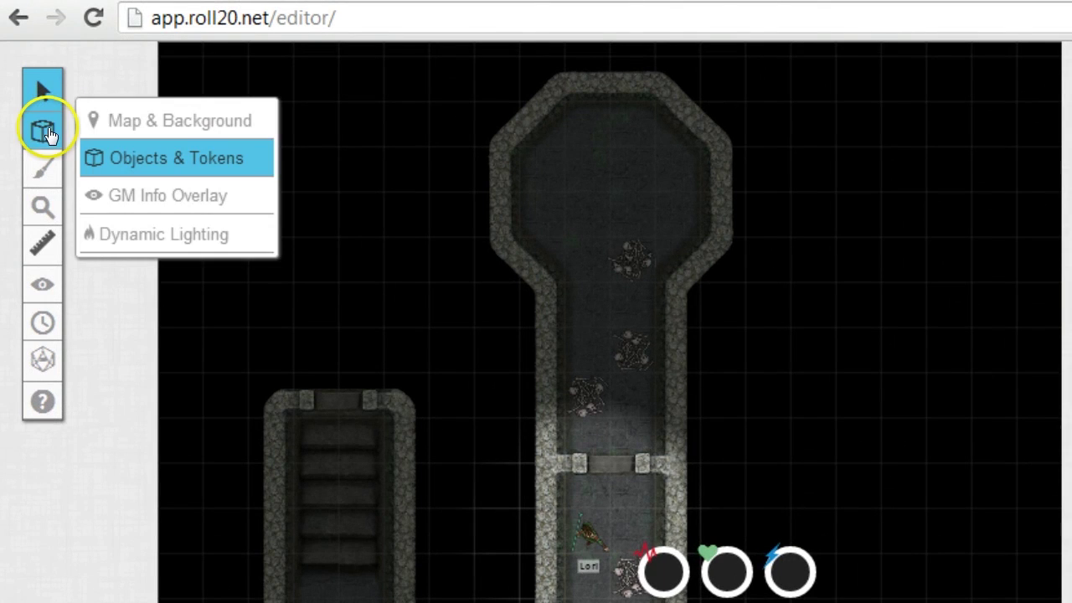
left_click(174, 248)
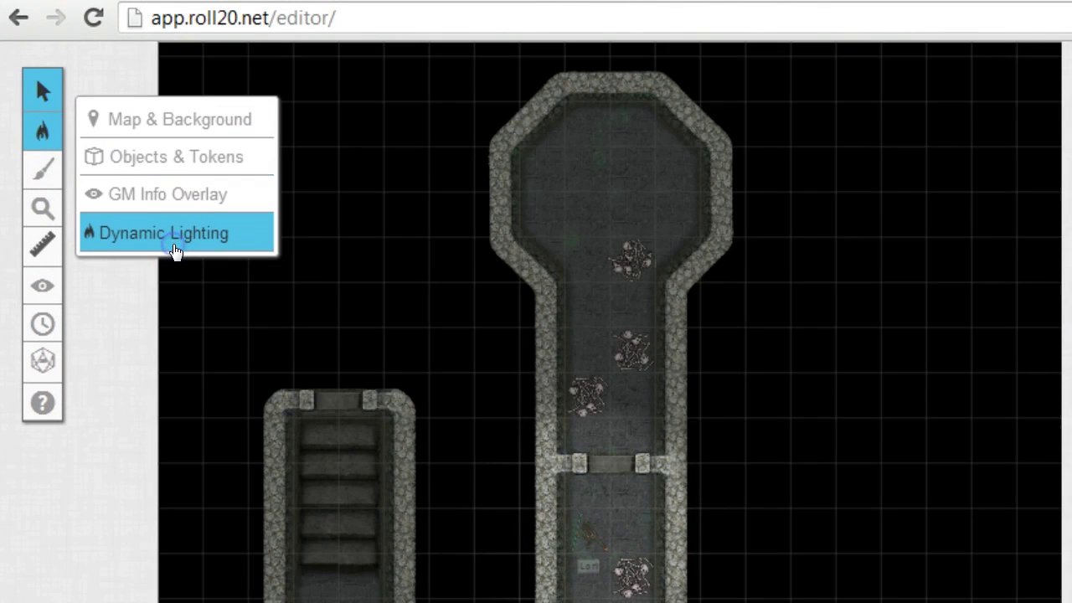
mouse_move(43, 169)
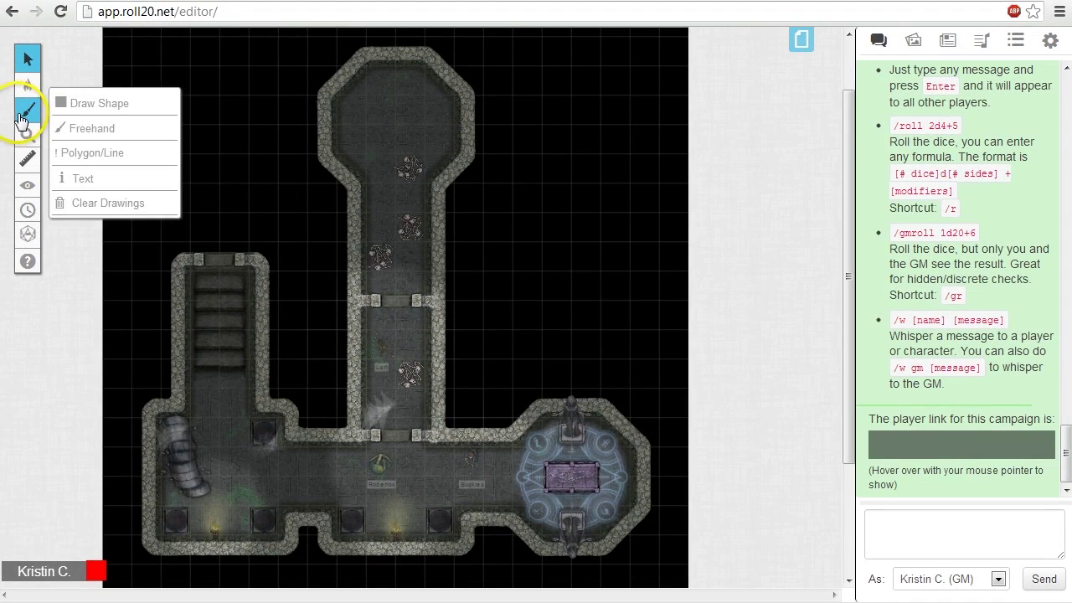
left_click(193, 234)
left_click(62, 57)
left_click(95, 102)
left_click(98, 186)
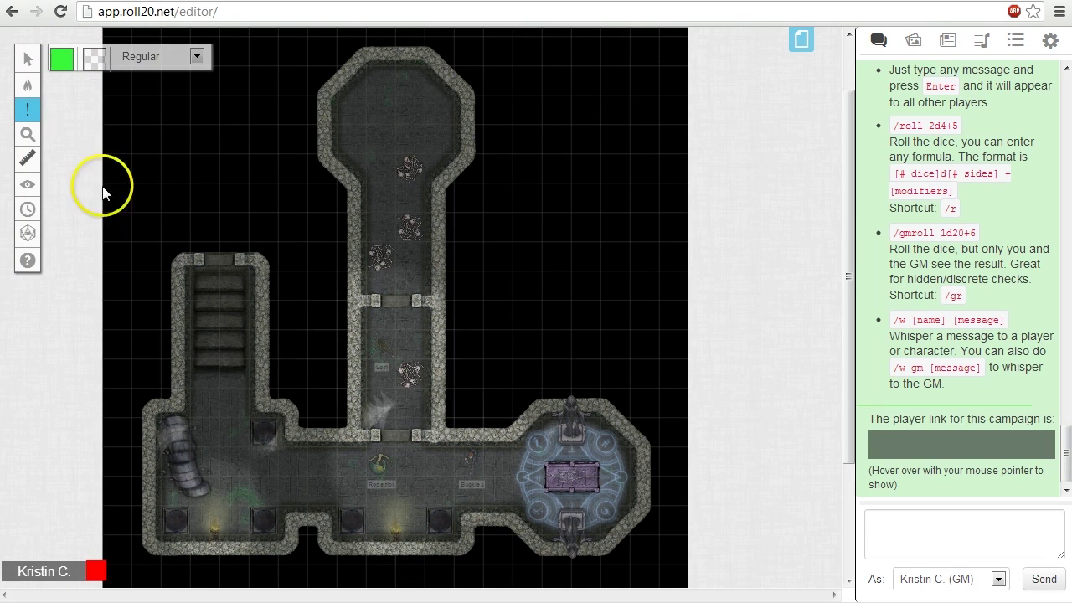
left_click(198, 260)
left_click(140, 503)
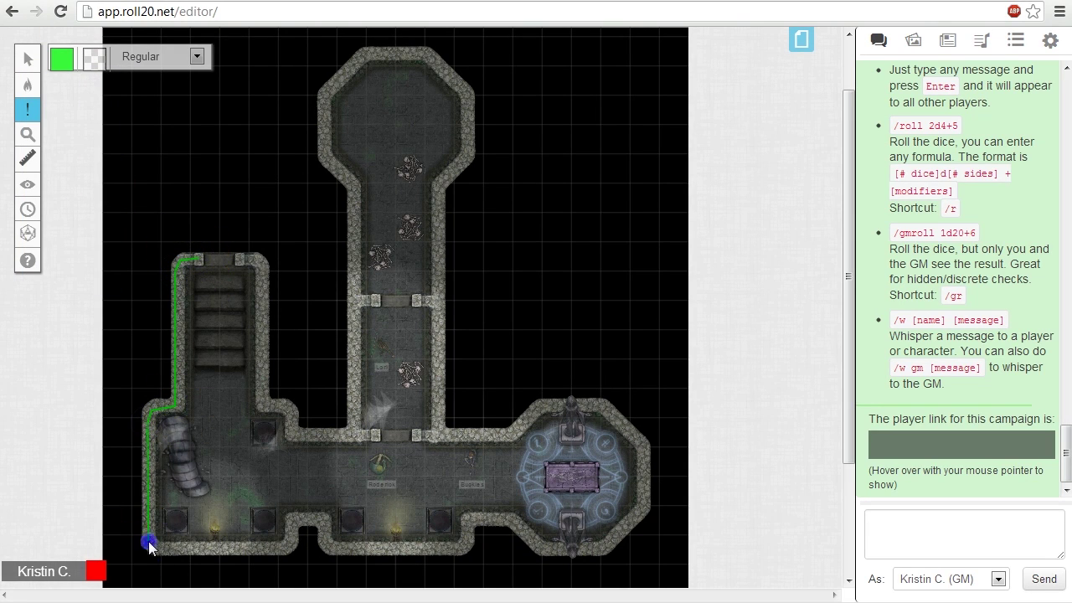
left_click(212, 557)
left_click(286, 548)
left_click(420, 56)
left_click(468, 148)
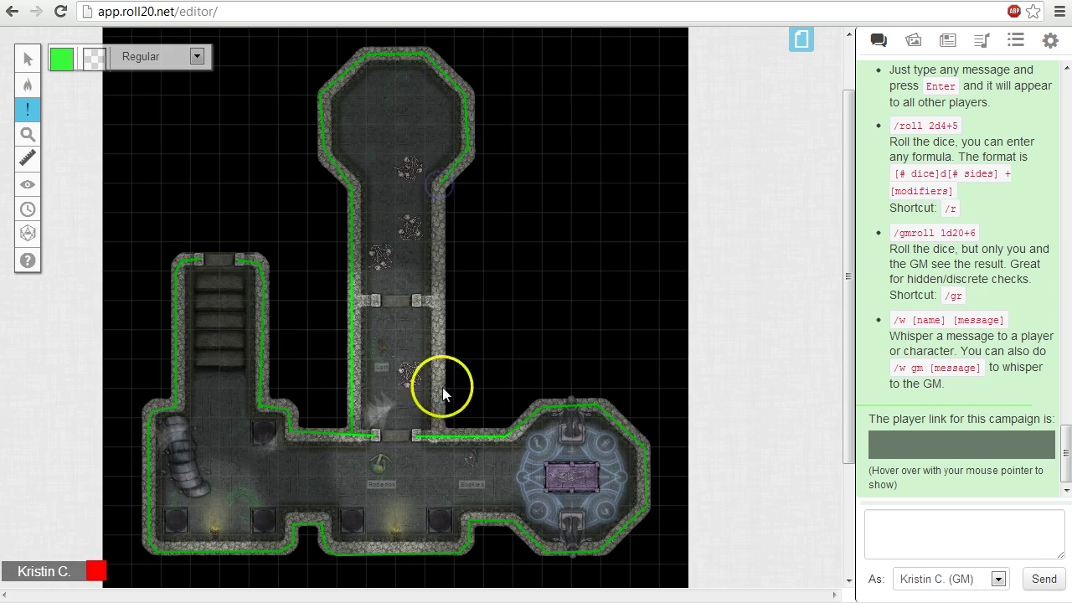
Step: Draw a green wall across the upper corridor doorway
left_click(355, 300)
left_click(439, 301)
left_click(419, 301)
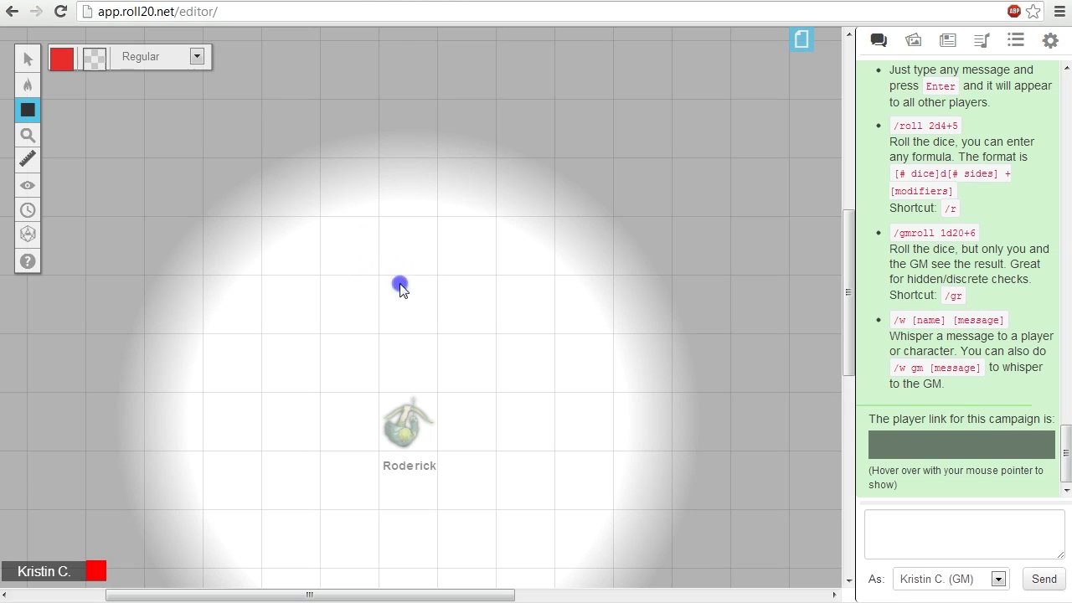
Step: Draw a rectangle and a circle beside Roderick that block his light and cast shadows
left_click_drag(362, 261, 461, 302)
left_click(556, 429)
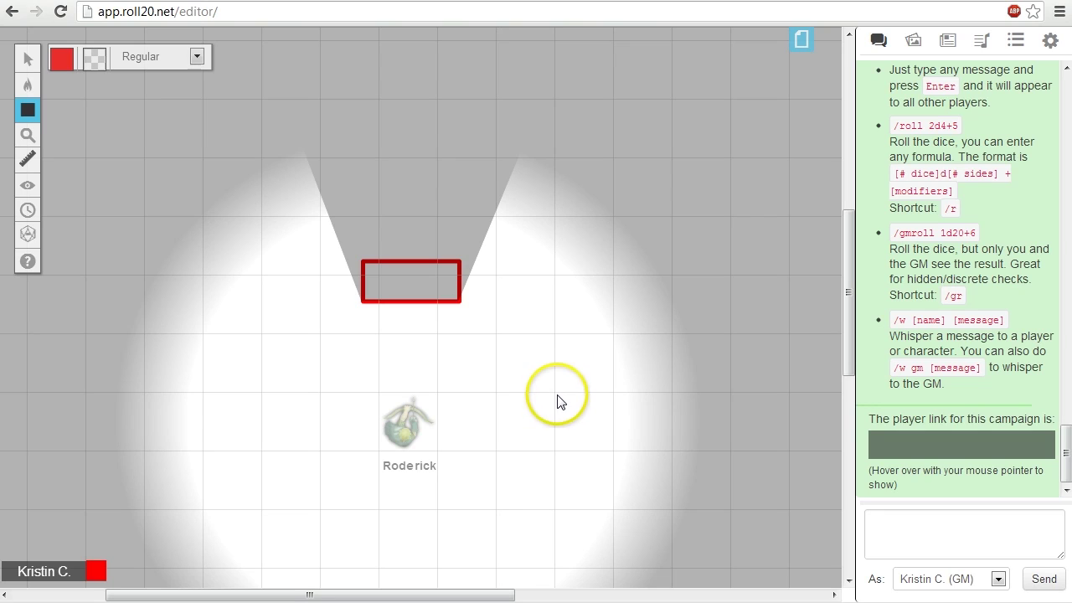
left_click_drag(556, 394, 612, 453)
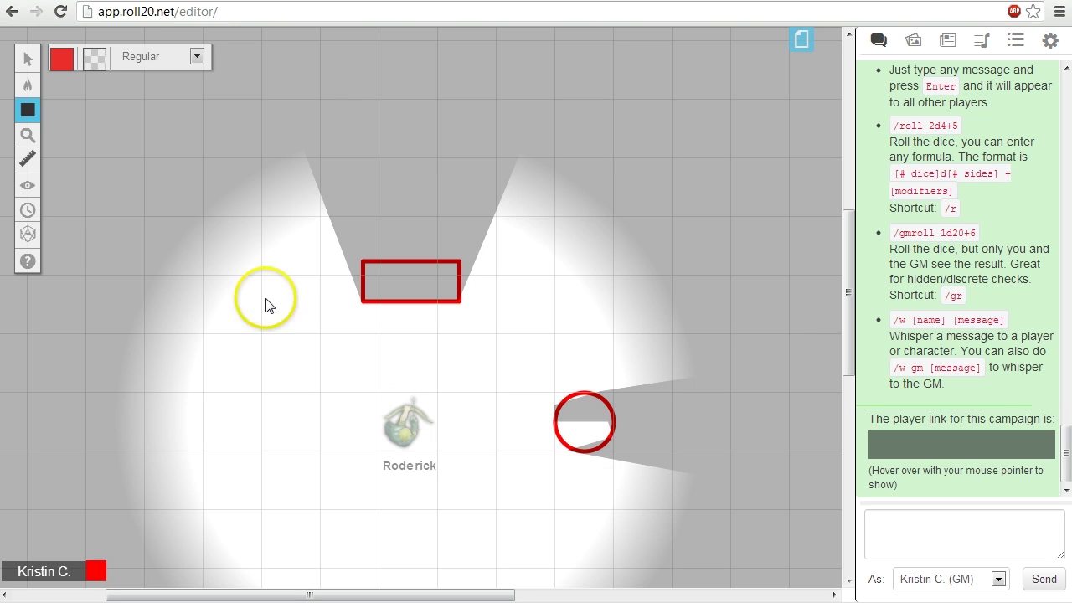
Step: With the Polygon/Line tool, place a new wall's first point left of Roderick
mouse_move(29, 111)
left_click(78, 155)
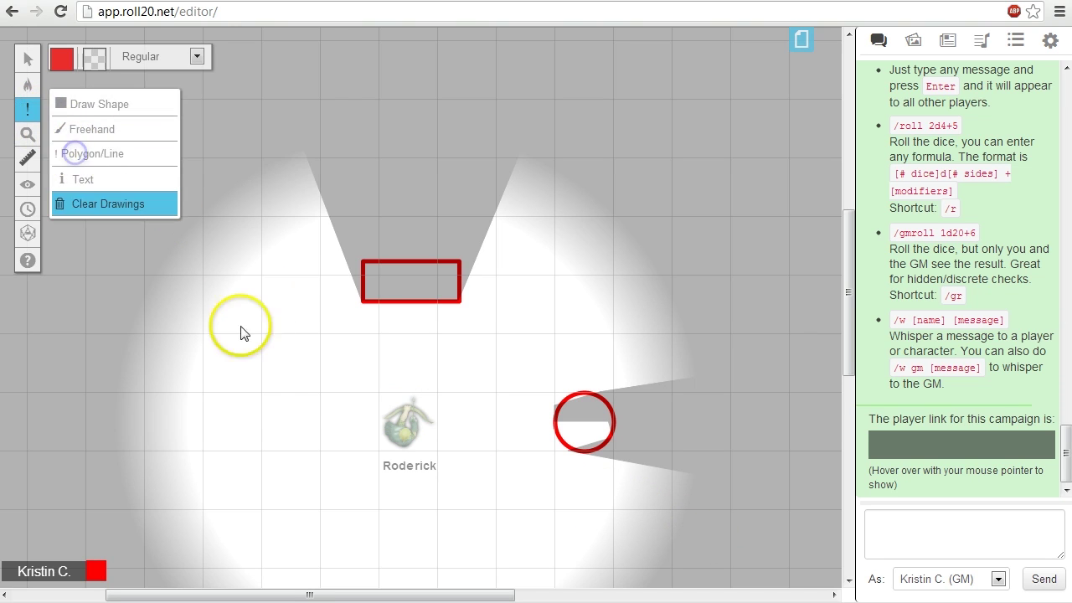
left_click(294, 392)
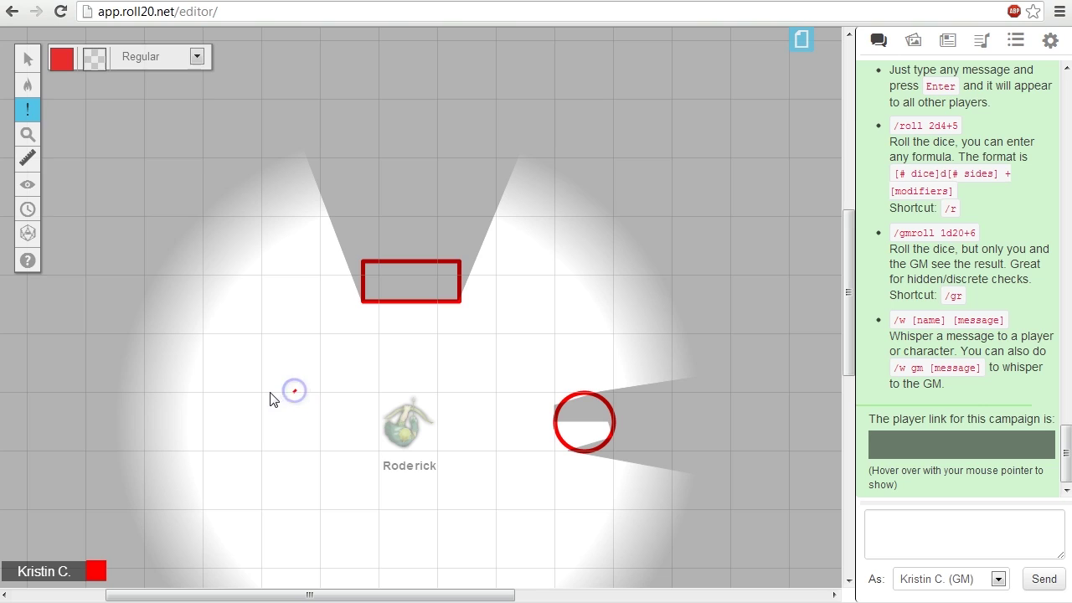
Step: Place the remaining corners and close the polygon into an octagonal shadow-casting wall
left_click(268, 391)
left_click(261, 403)
left_click(267, 444)
left_click(290, 453)
left_click(315, 443)
left_click(322, 418)
left_click(293, 390)
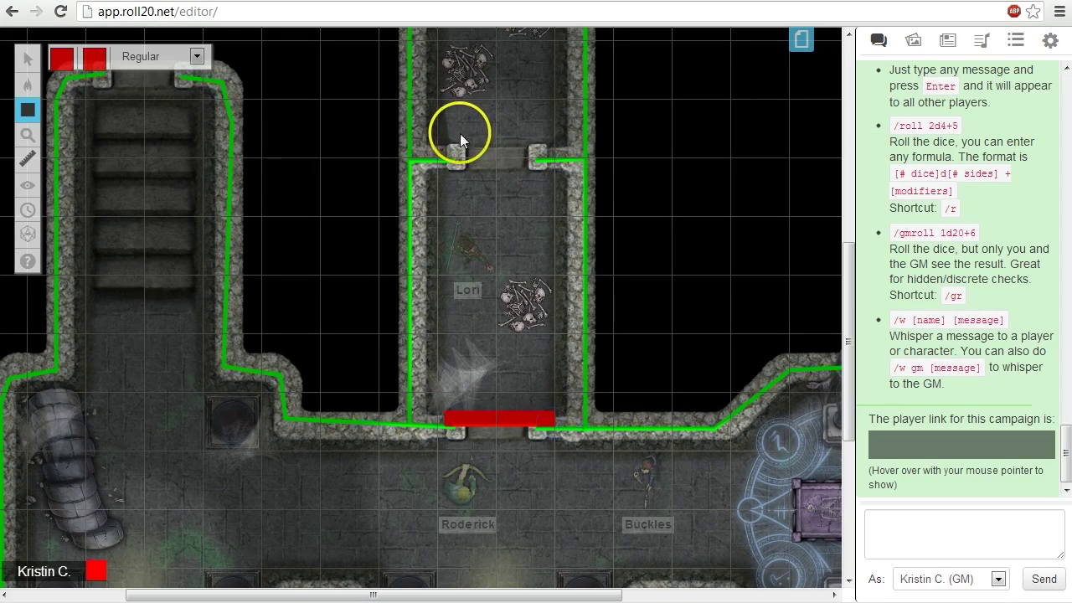
Step: Draw a red block across the upper corridor doorway and nudge it into place with Select/Move
left_click_drag(435, 152, 557, 159)
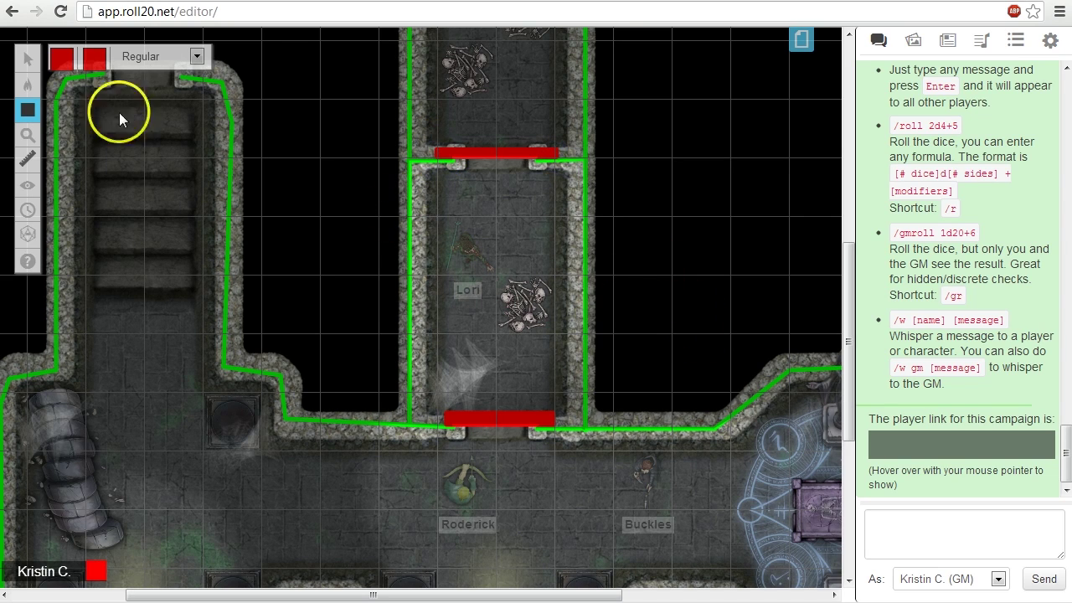
left_click(28, 58)
mouse_move(480, 151)
left_mouse_down()
mouse_move(603, 154)
mouse_move(481, 152)
left_mouse_up()
left_click(609, 216)
left_click_drag(528, 592, 702, 597)
Step: Add the text 'The Magic Circle casts its own light' and drag it above the magic circle
mouse_move(28, 113)
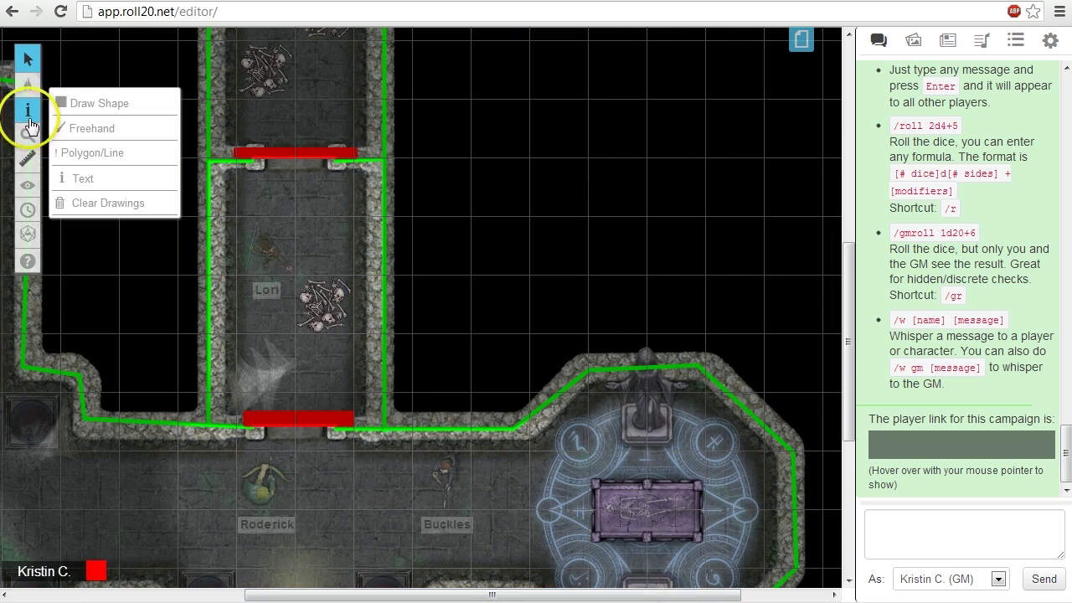
left_click(78, 178)
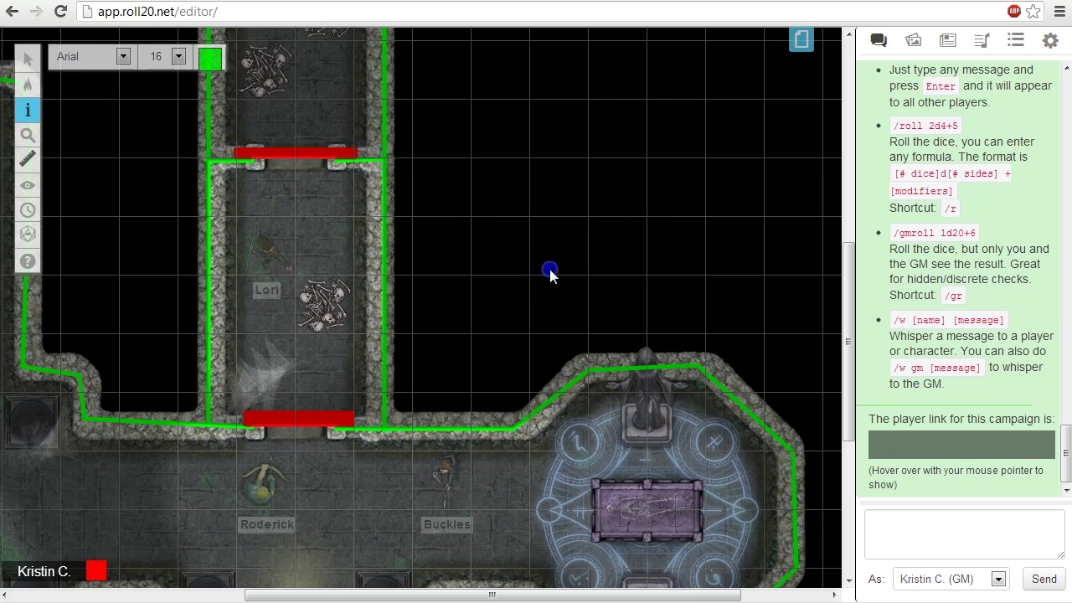
type("The Magic Circle c")
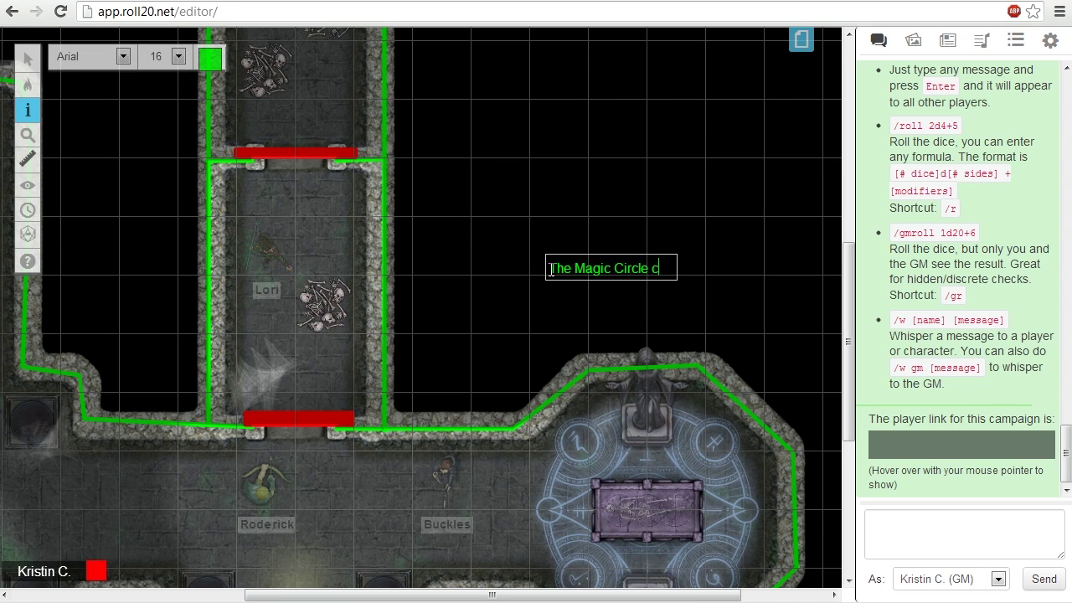
type("asts its own light")
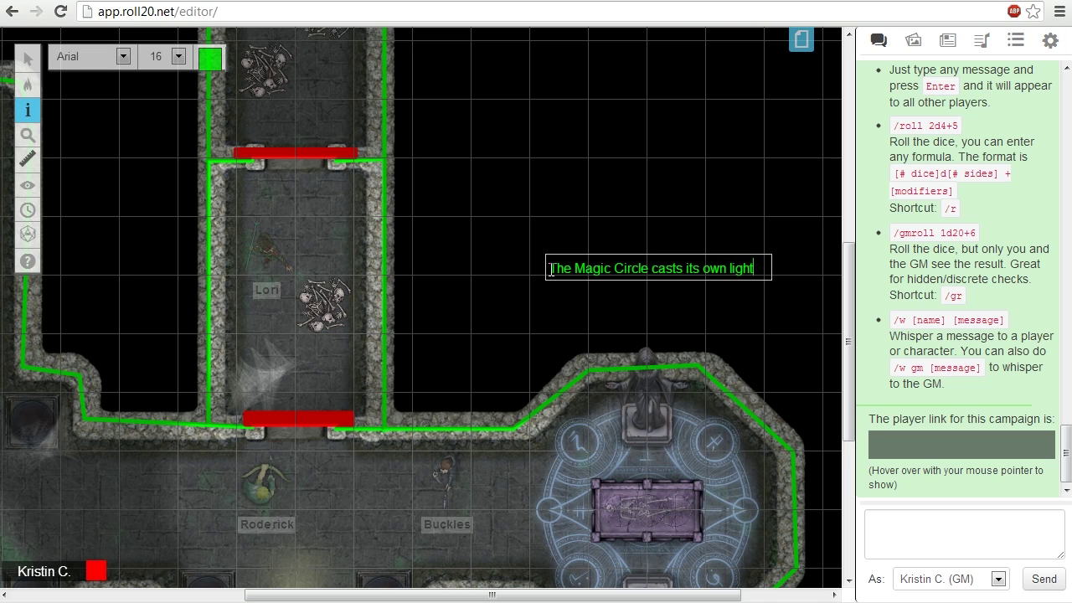
left_click(27, 57)
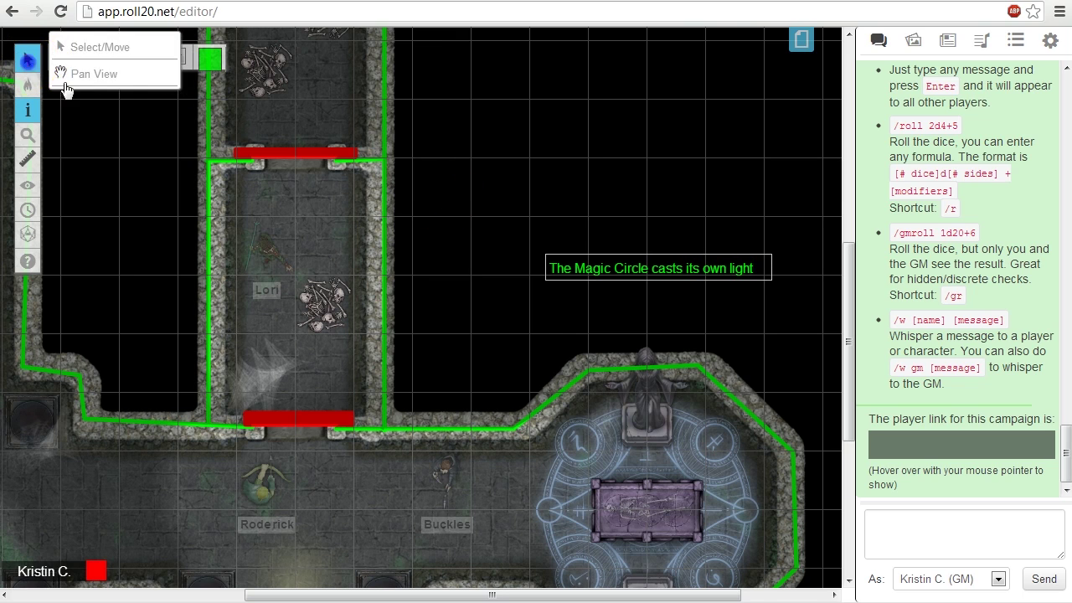
left_click_drag(586, 275, 338, 504)
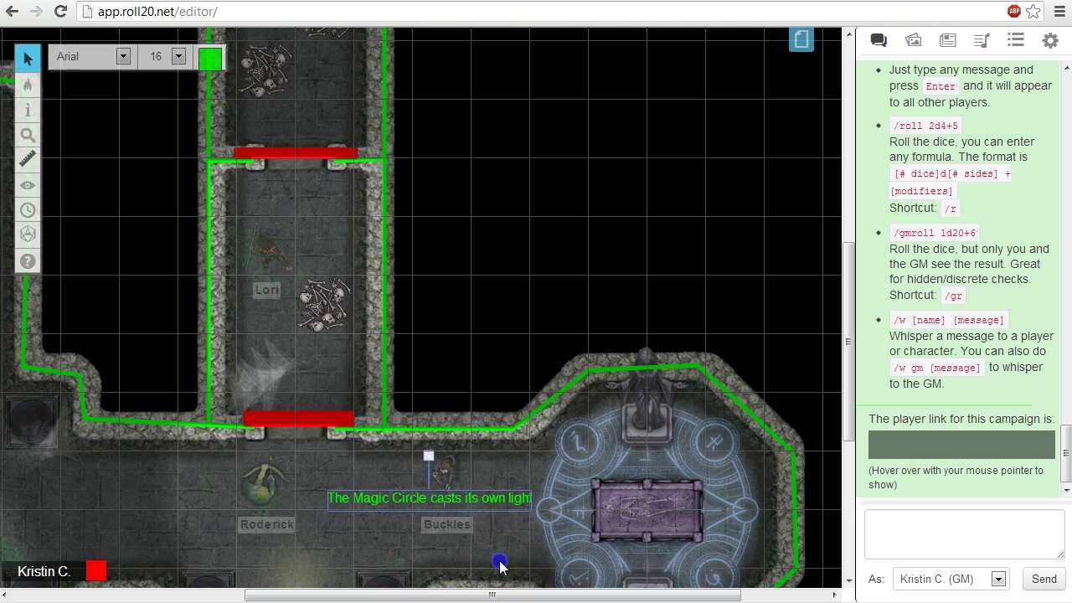
left_click_drag(509, 460, 645, 306)
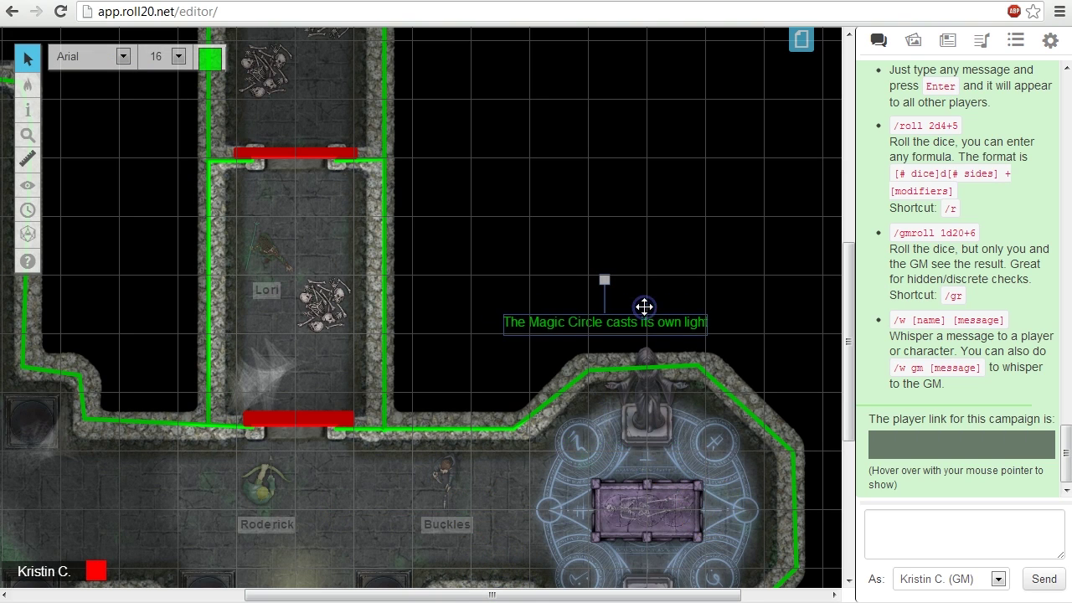
Step: Zoom the map out to 60%
mouse_move(28, 134)
left_click(74, 130)
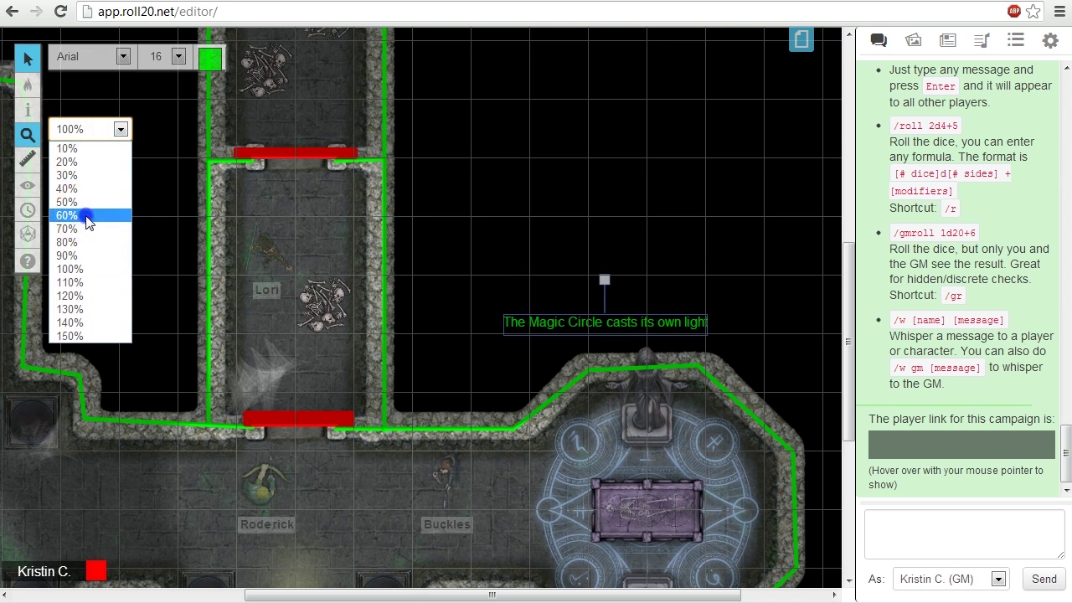
left_click(87, 216)
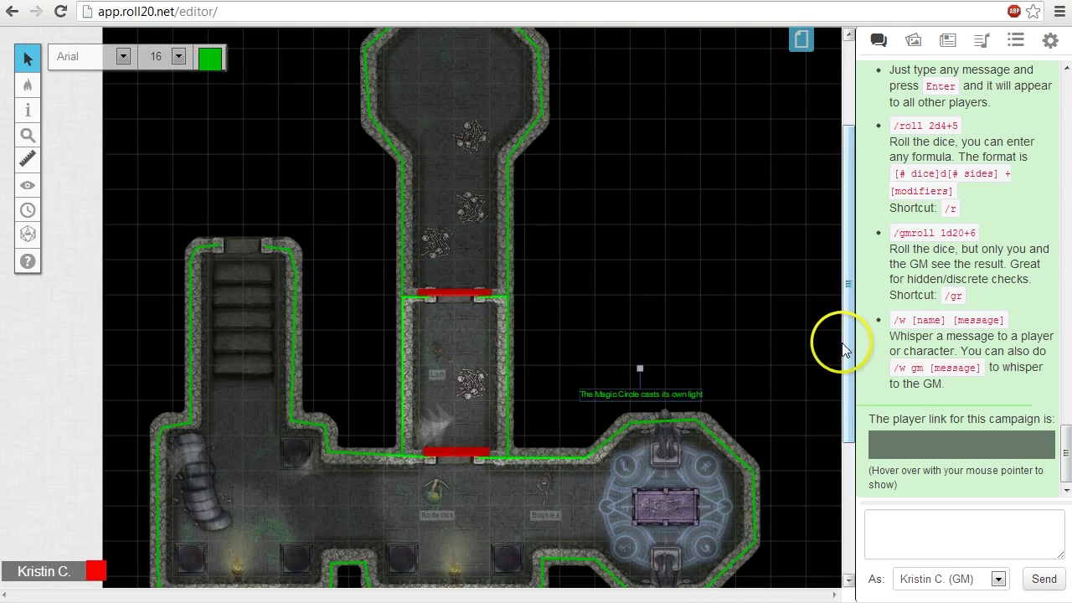
Step: Switch to the Objects & Tokens layer and check Roderick's light by selecting, then deselecting him
mouse_move(26, 84)
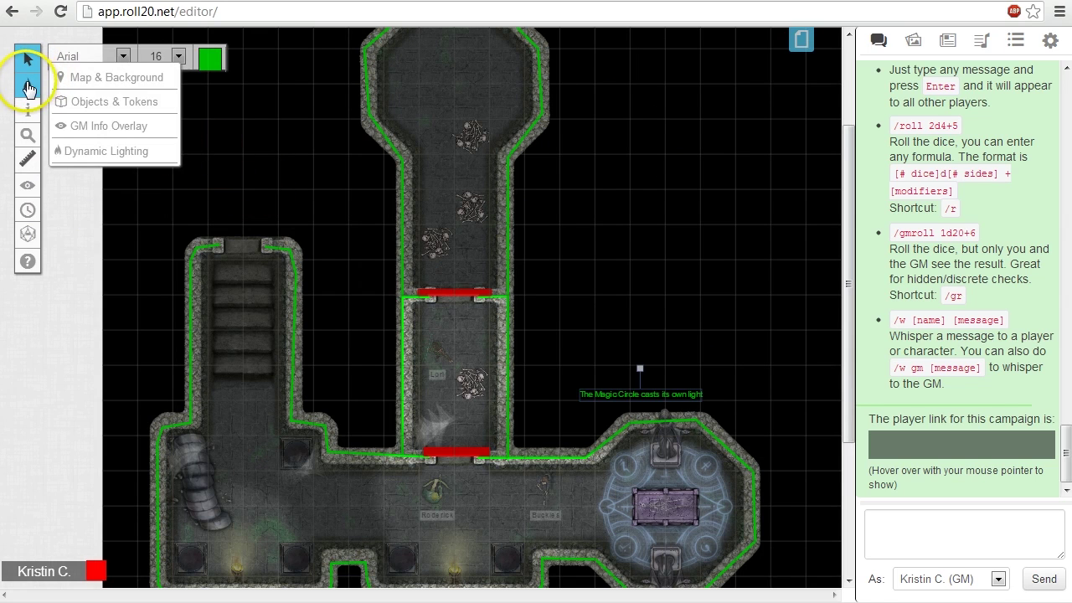
left_click(77, 106)
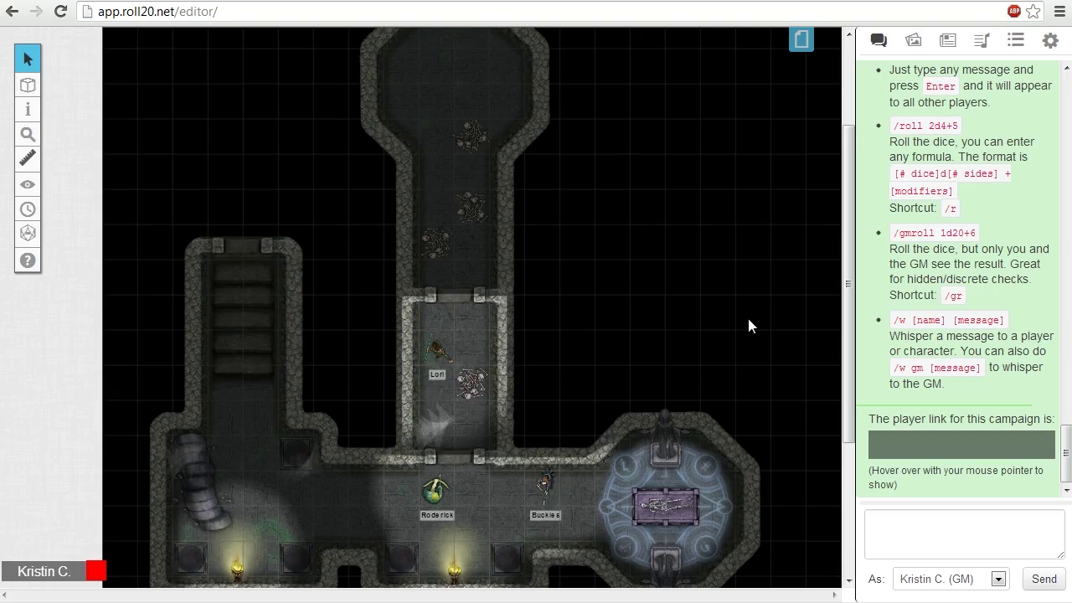
left_click(670, 390)
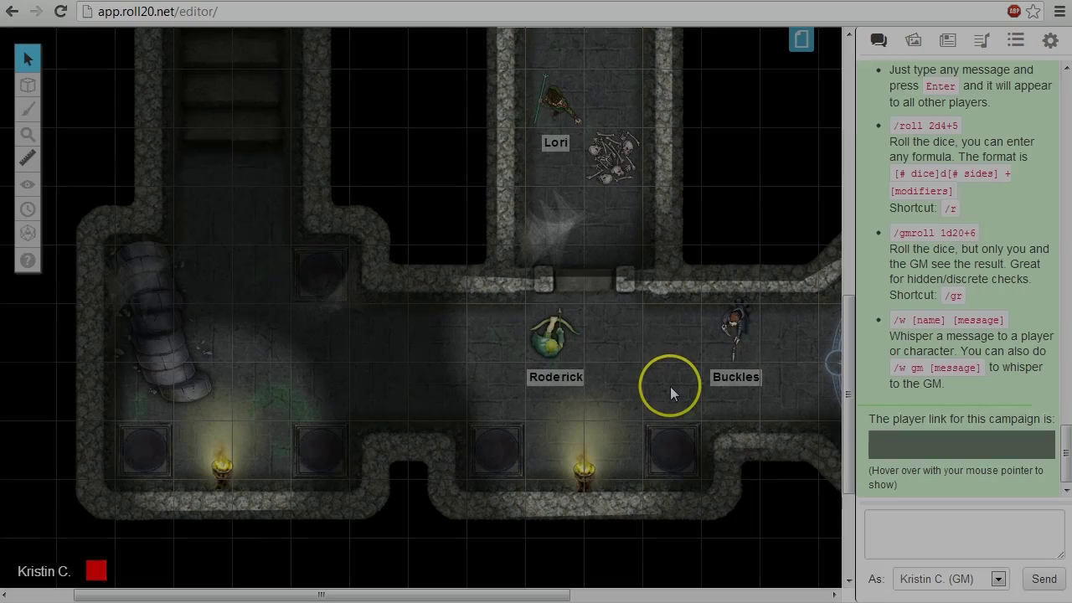
left_click(573, 340)
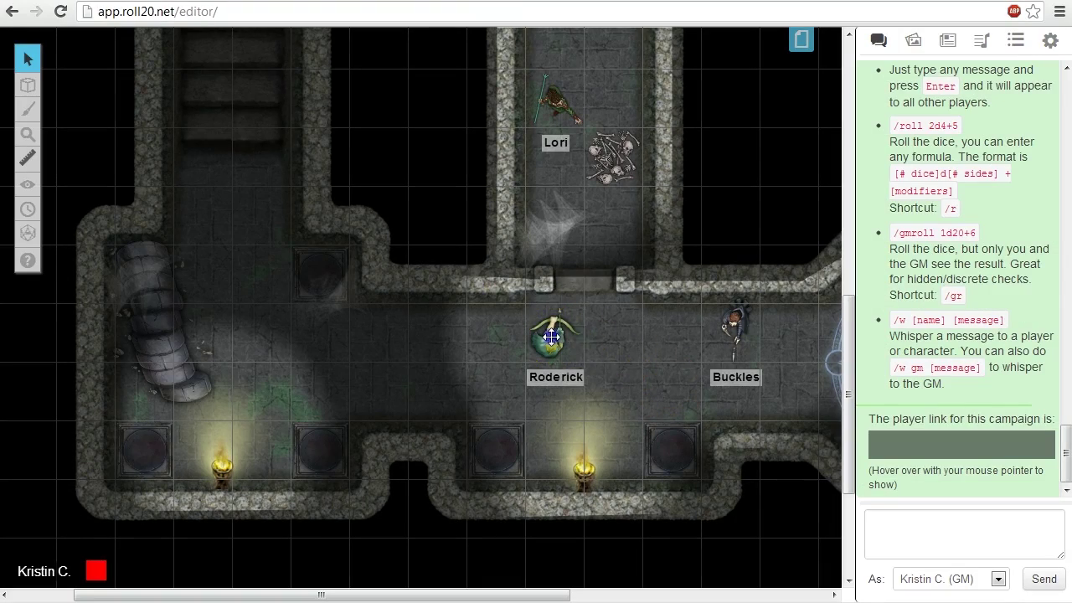
left_click(551, 337)
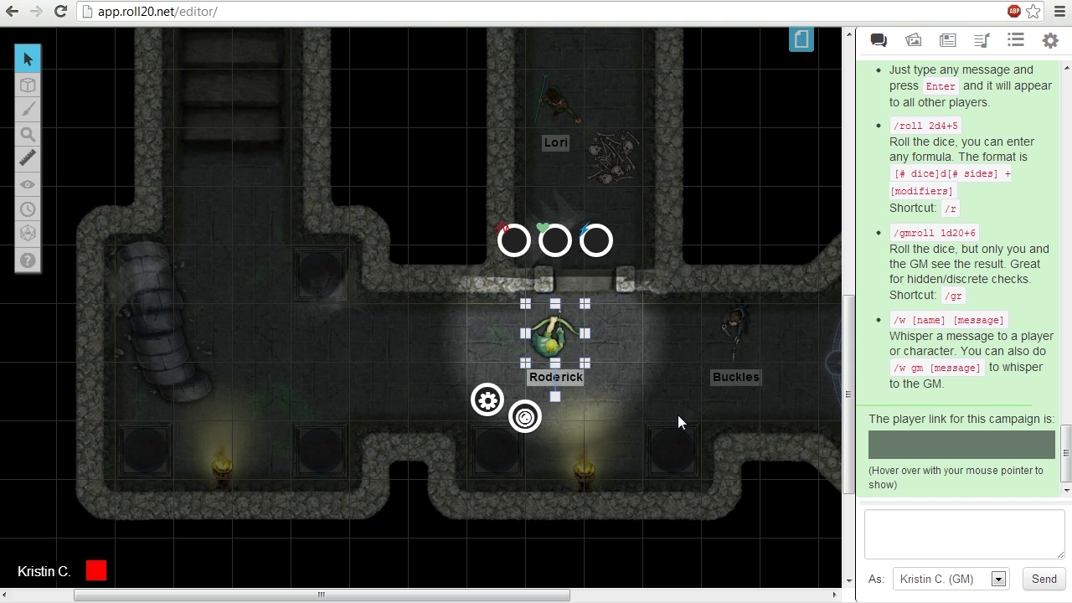
left_click(677, 415)
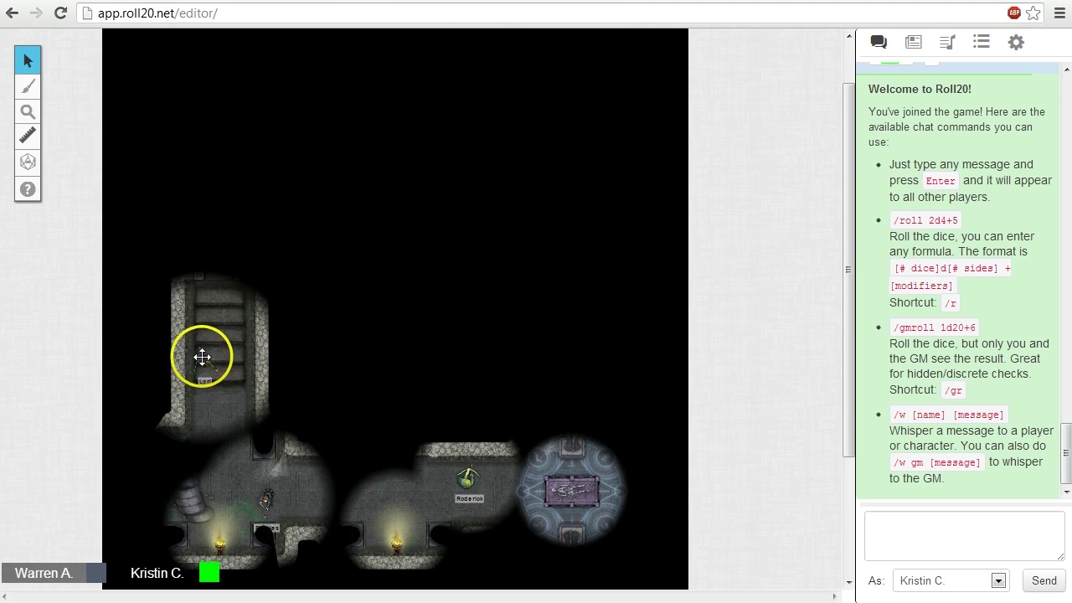
Step: Drag Lori's token into the top room so her light reveals the dragon, then deselect her
left_click_drag(203, 354, 400, 189)
left_click(543, 292)
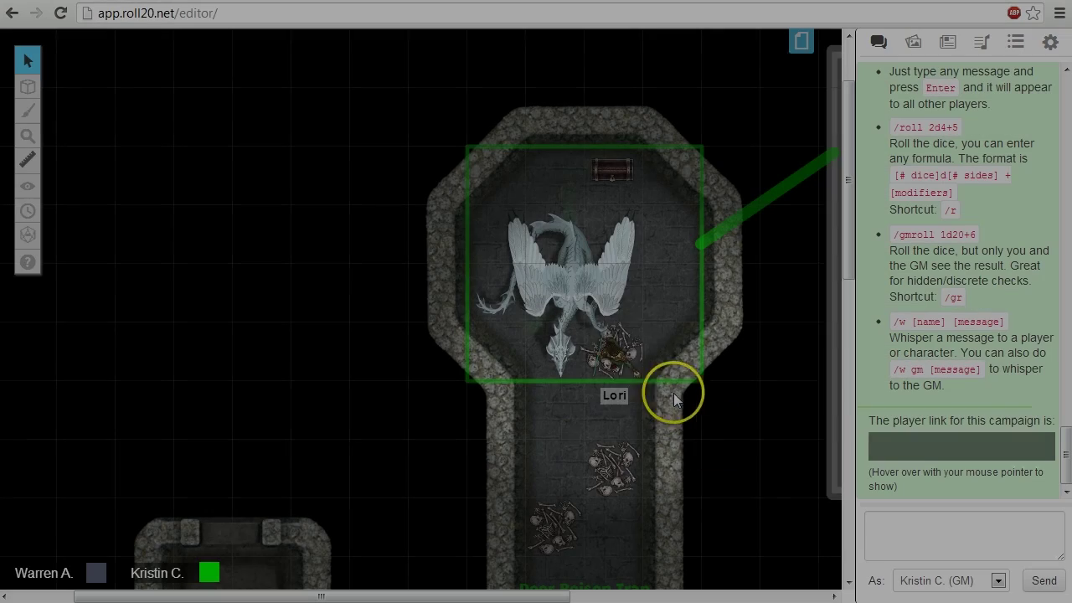
Step: Move the dragon token onto the GM layer
left_click(587, 284)
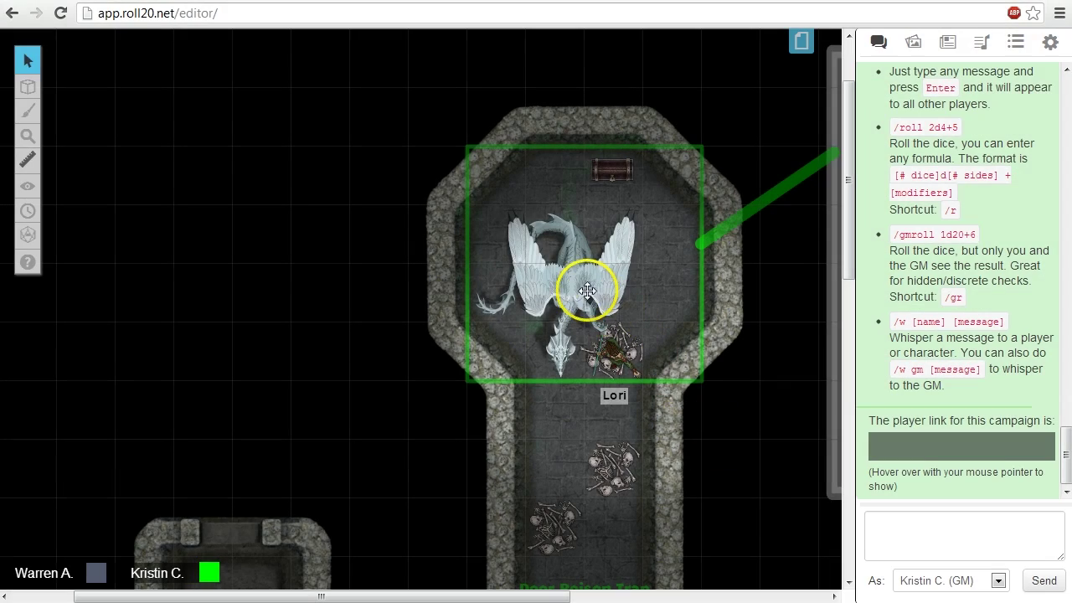
right_click(586, 290)
mouse_move(637, 270)
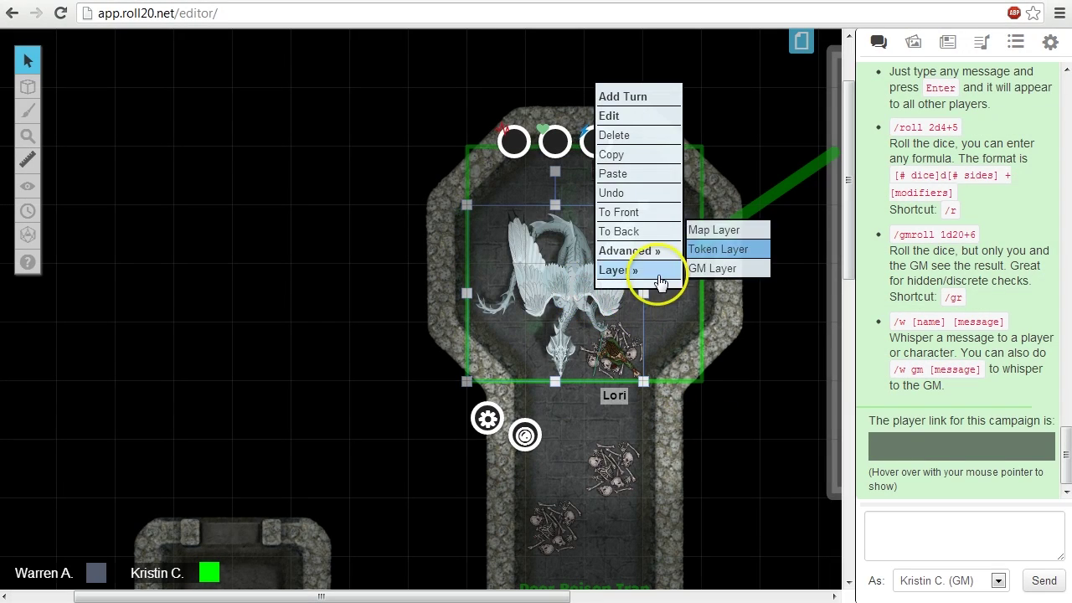
left_click(703, 270)
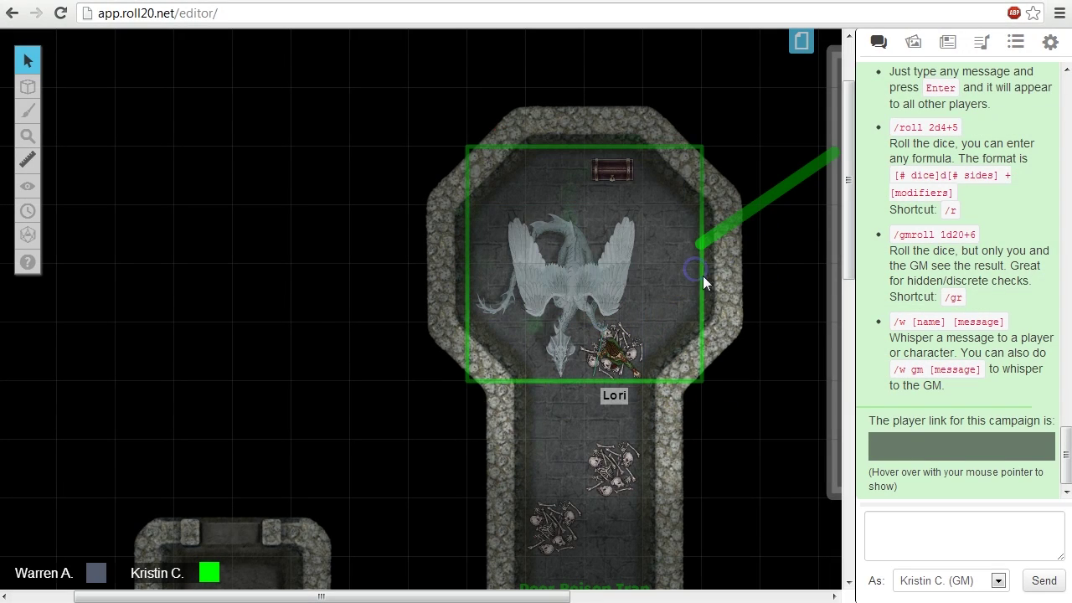
Step: Enable Fog of War in the Dynamic Lighting page's settings and save
left_click(801, 39)
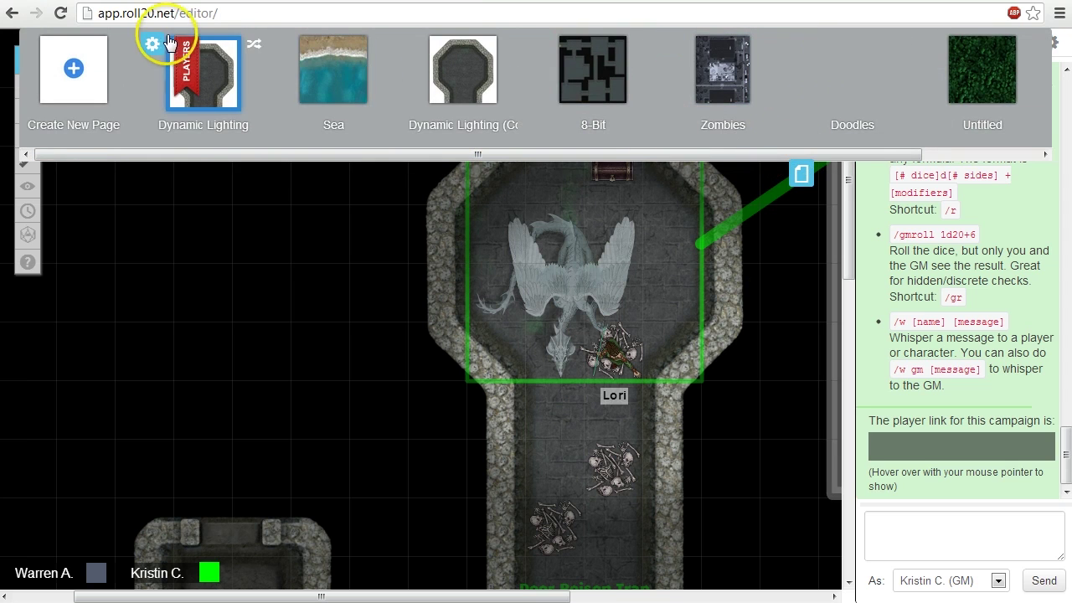
left_click(152, 44)
left_click(503, 409)
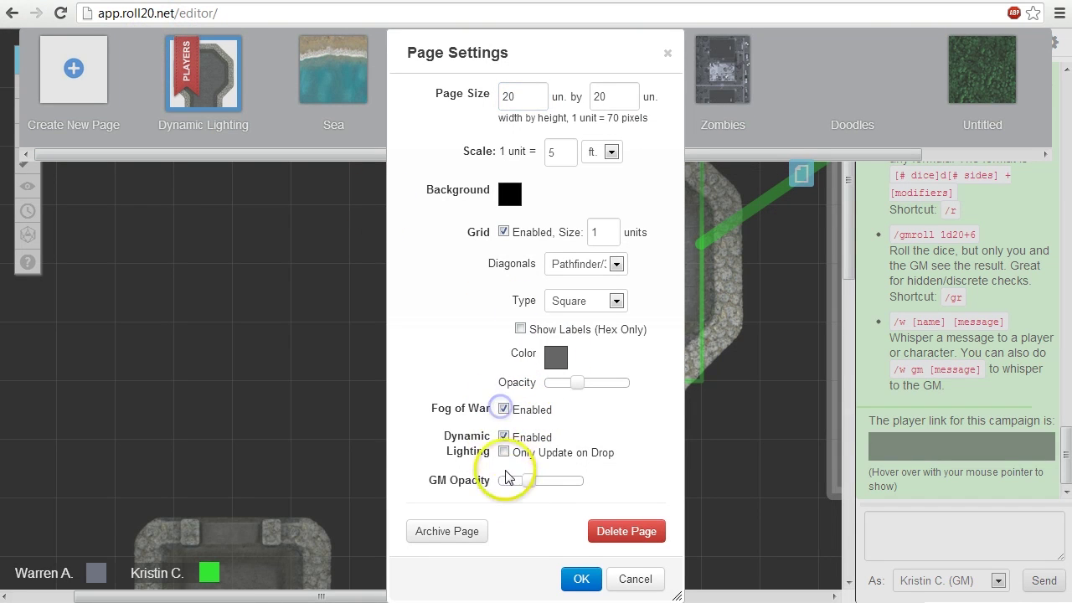
left_click(570, 581)
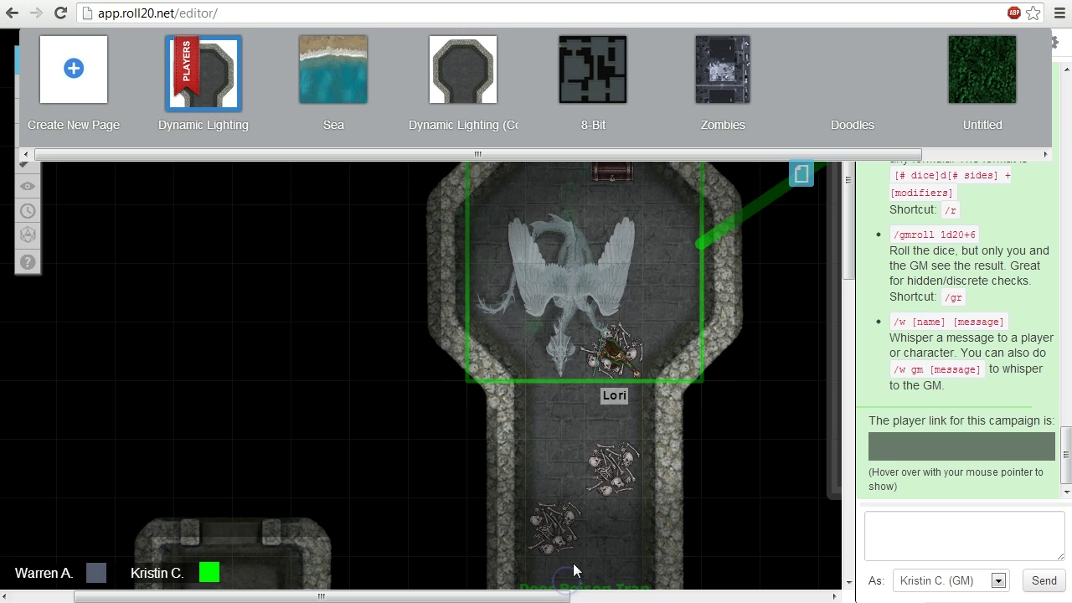
left_click(800, 173)
Step: At 50% zoom, drag a Hide Areas fog rectangle over the top room and north corridor
left_click(28, 135)
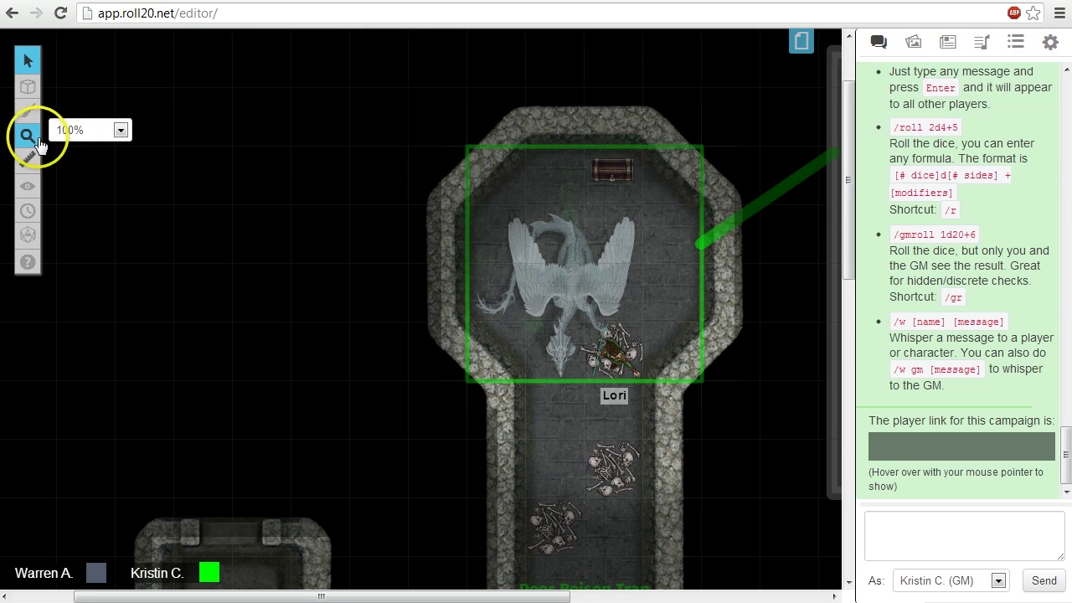
left_click(79, 129)
left_click(84, 244)
scroll(308, 246, "up", 3)
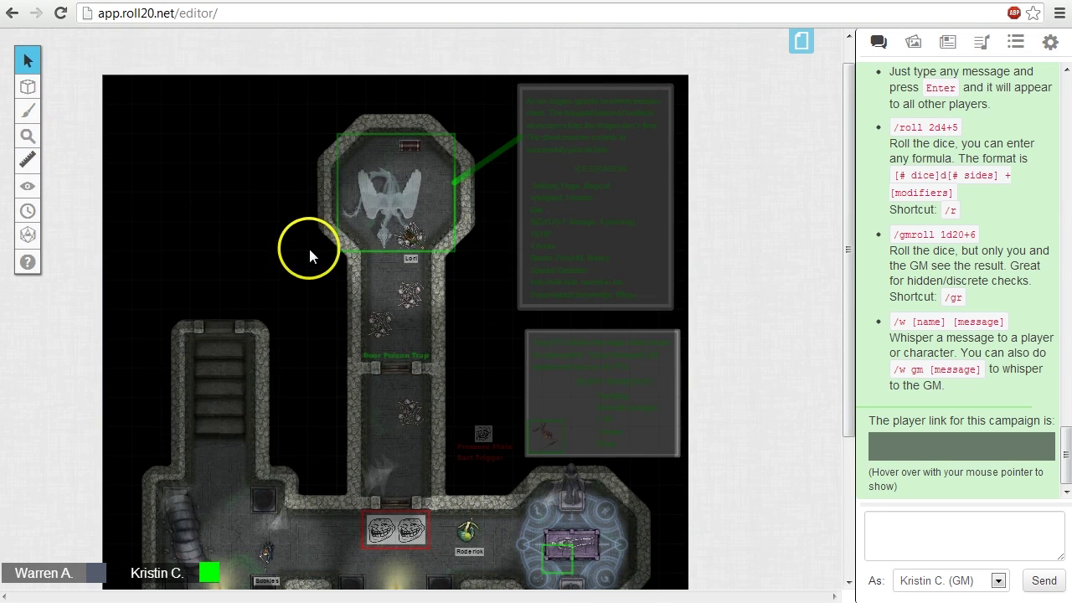
mouse_move(27, 186)
left_click(81, 206)
left_click_drag(318, 117, 497, 496)
scroll(696, 425, "down", 3)
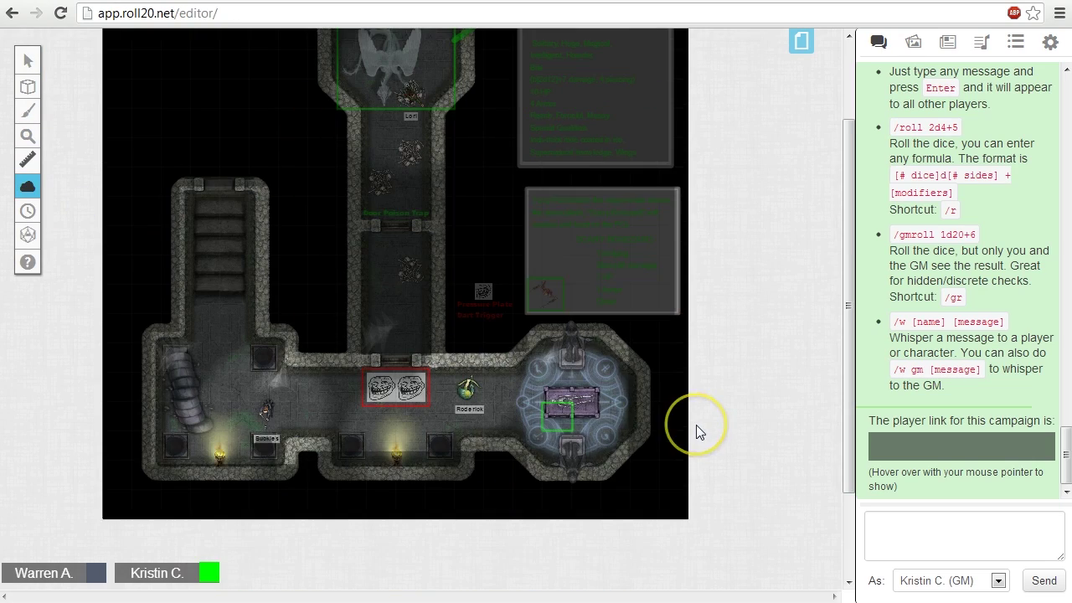